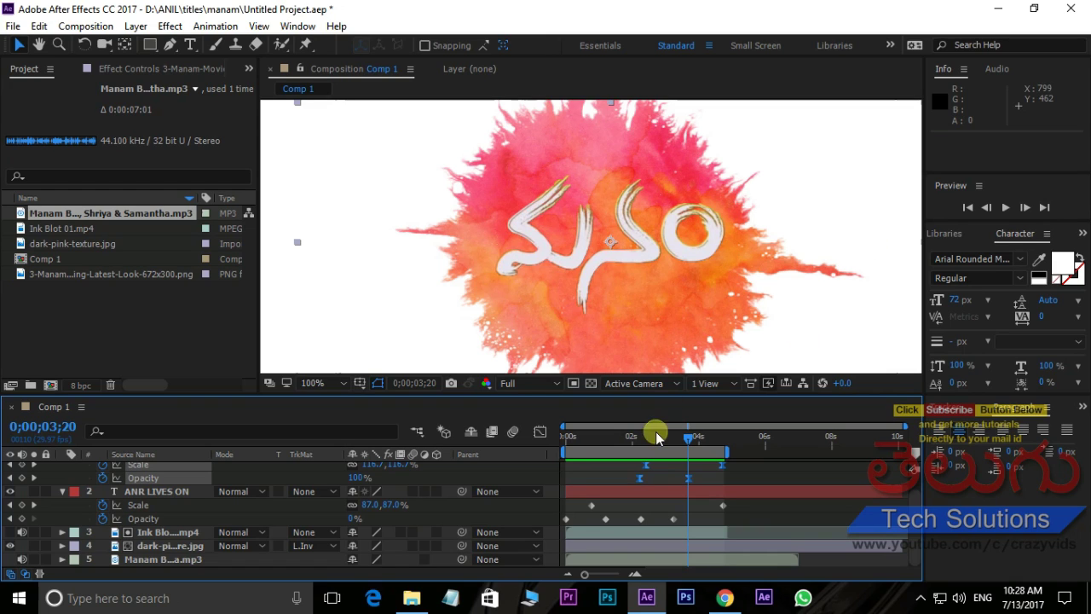
Preview the existing title animation from the start of the composition.
key("Home")
key("space")
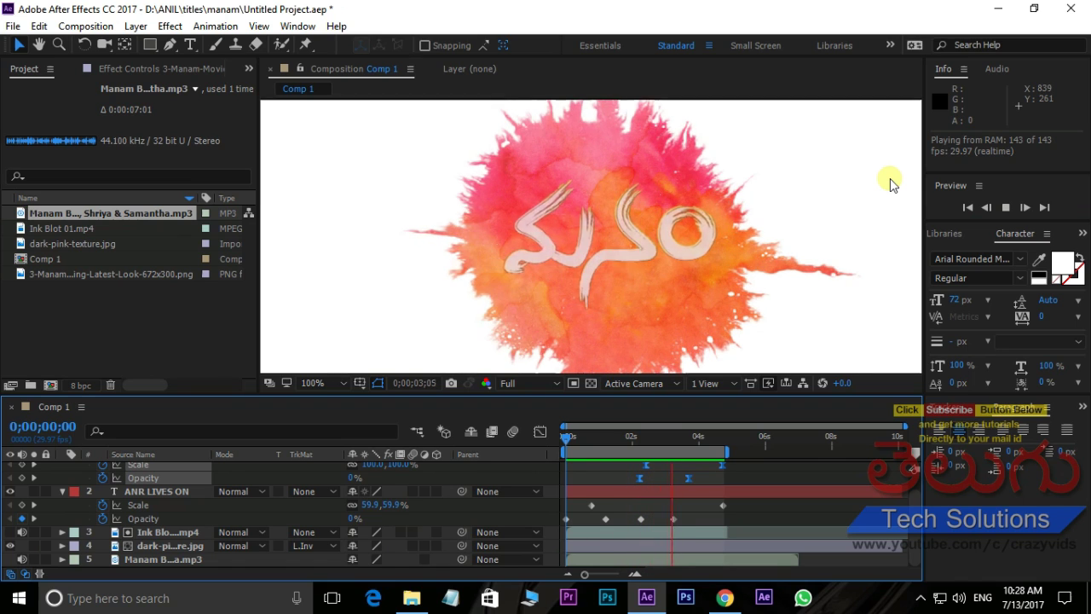
key("space")
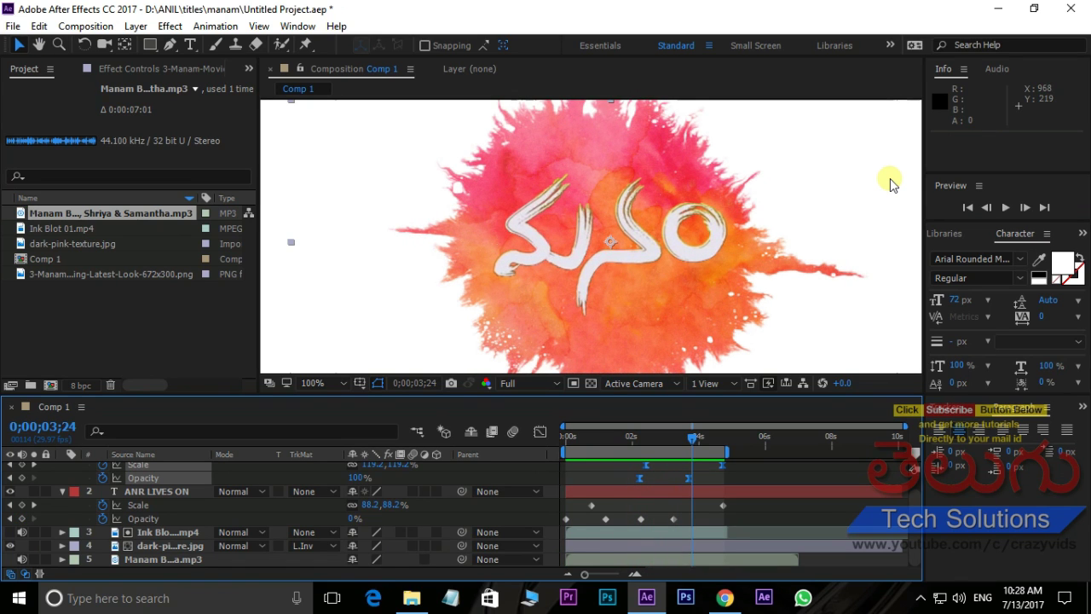
Browse the Telugu Tech Solutions YouTube channel's uploaded videos, then return to After Effects.
left_click(724, 598)
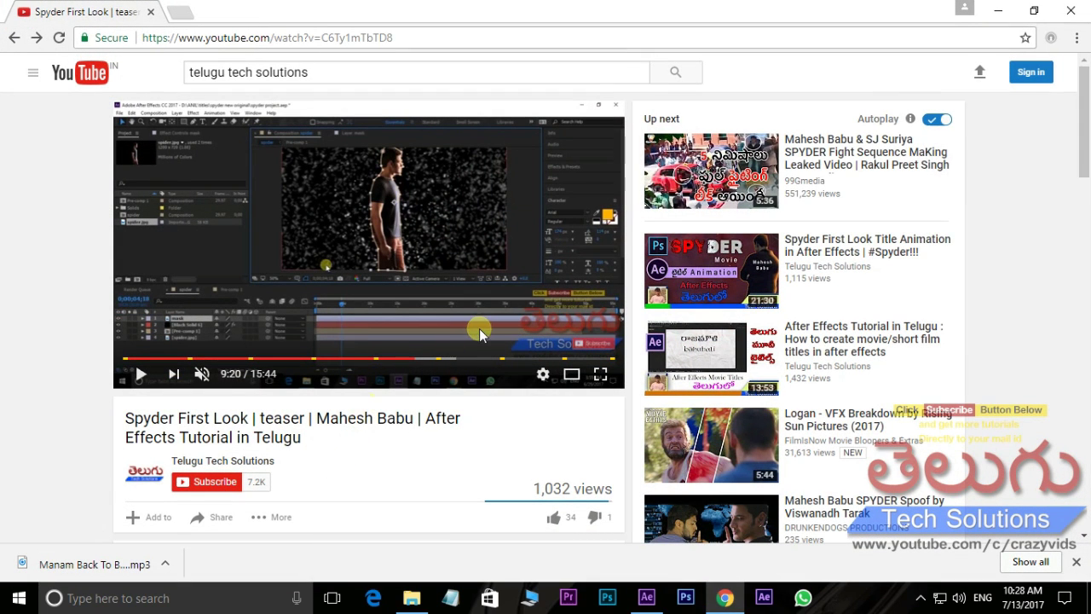
mouse_move(601, 346)
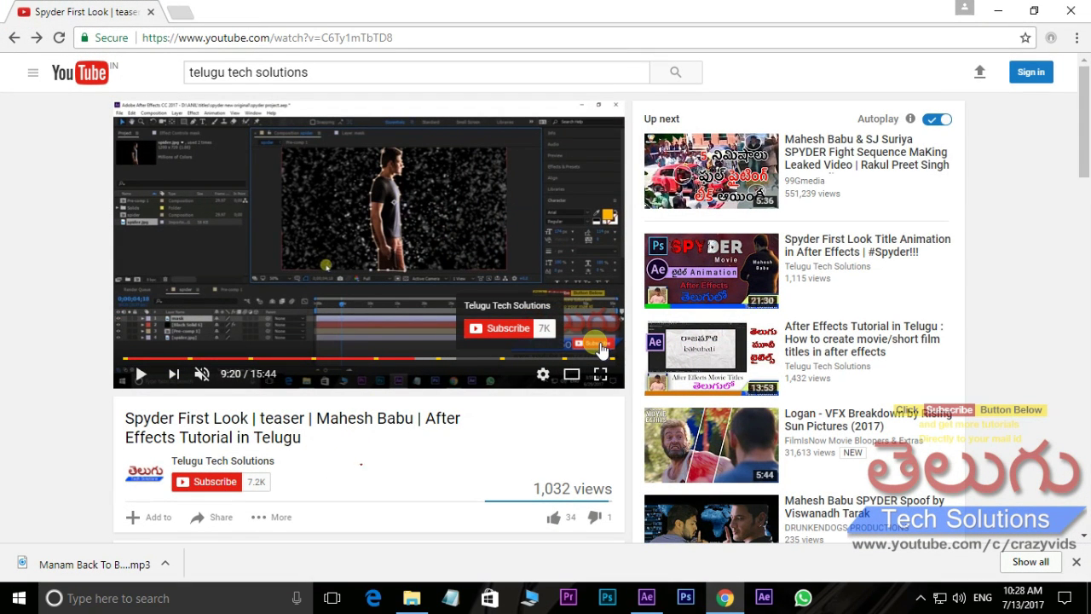
left_click(218, 465)
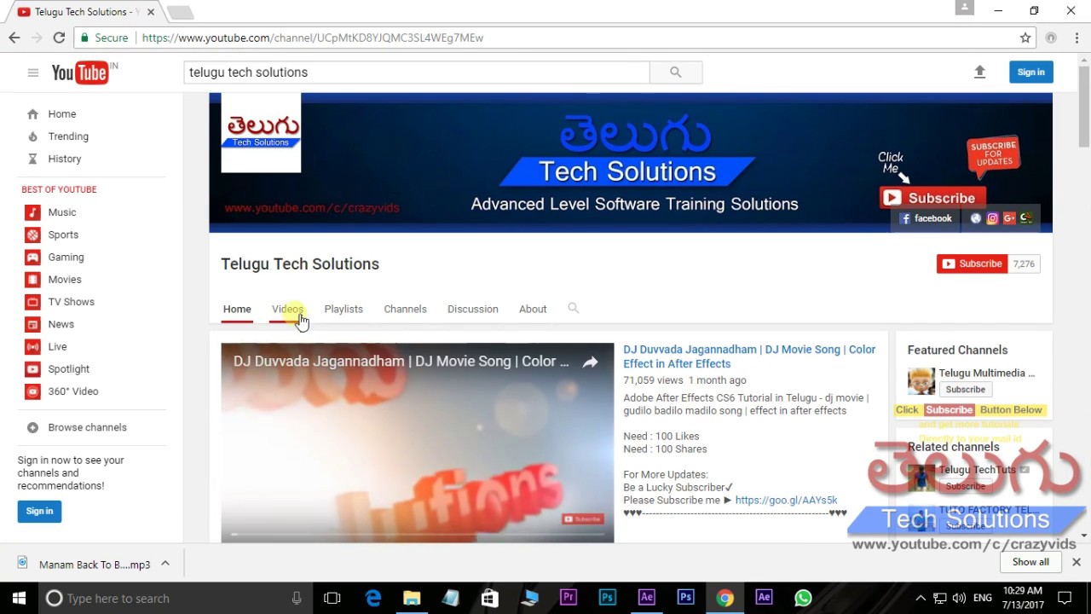
left_click(298, 315)
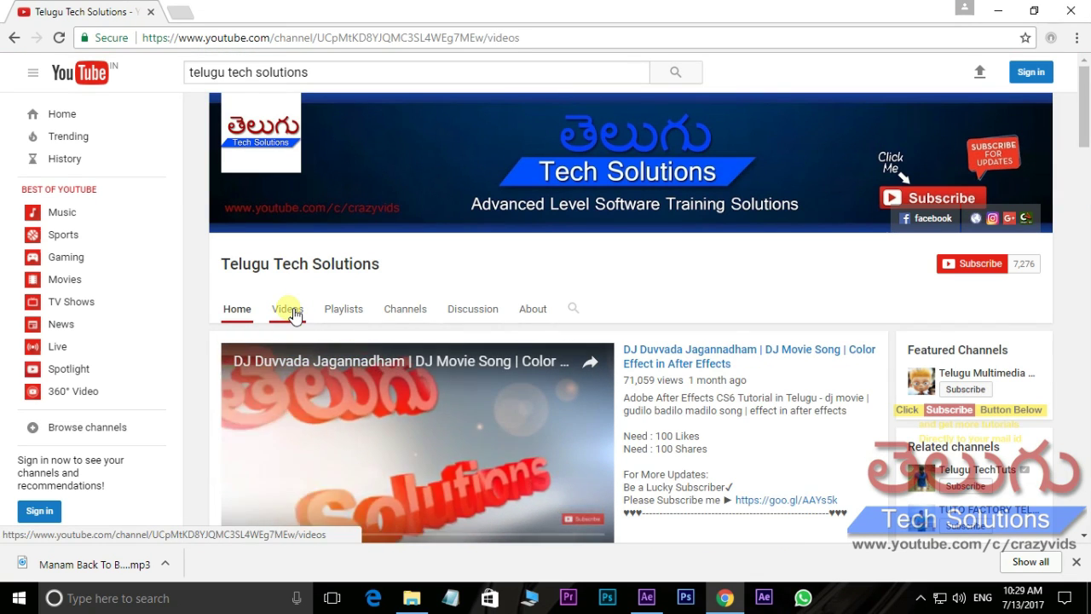
scroll(324, 306, "down", 1)
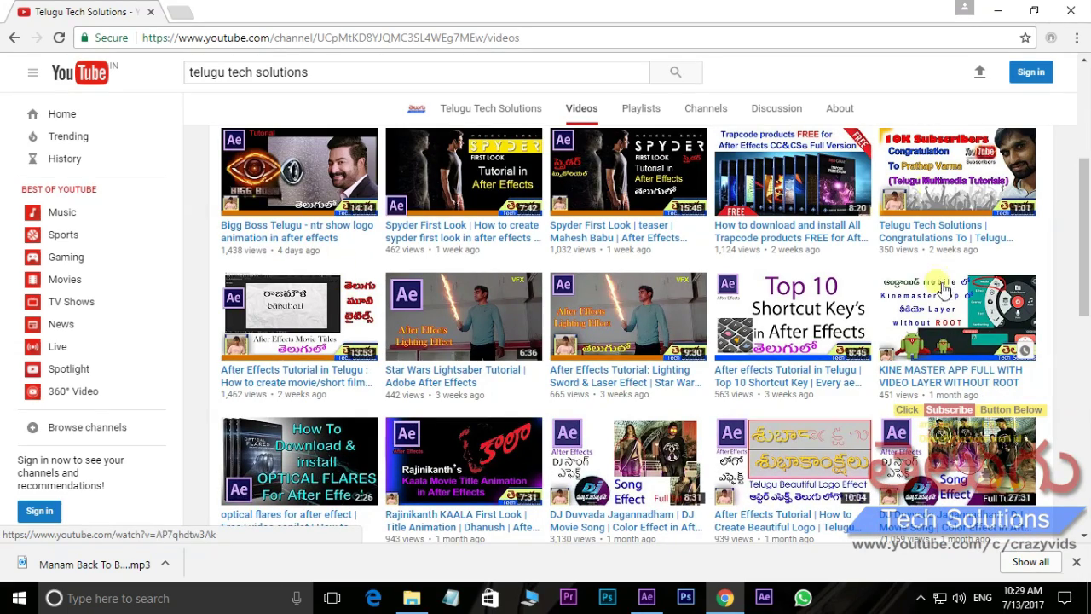
scroll(426, 255, "up", 2)
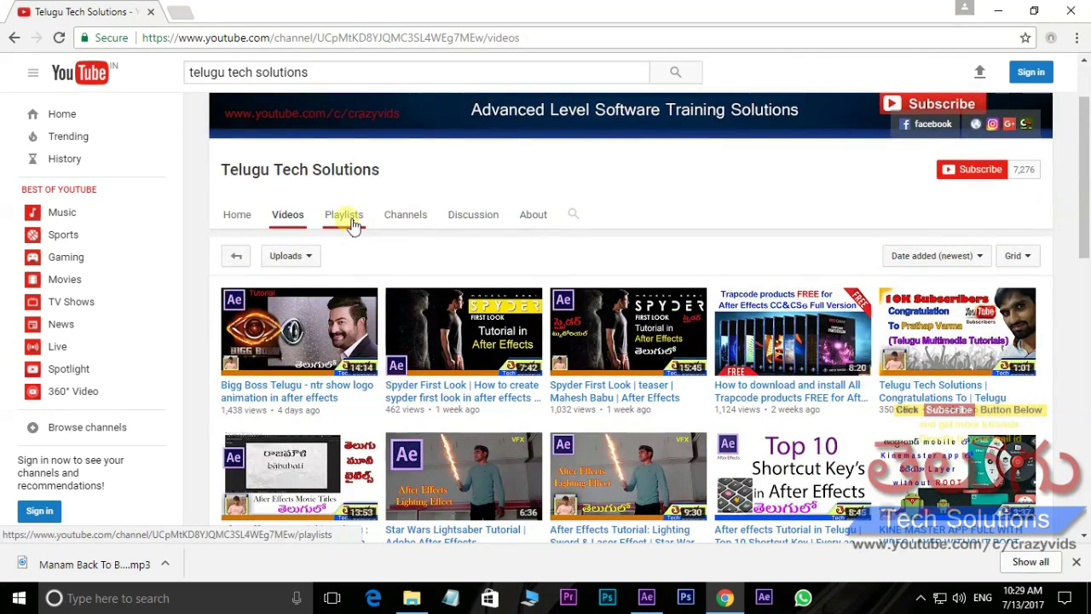
scroll(353, 223, "down", 1)
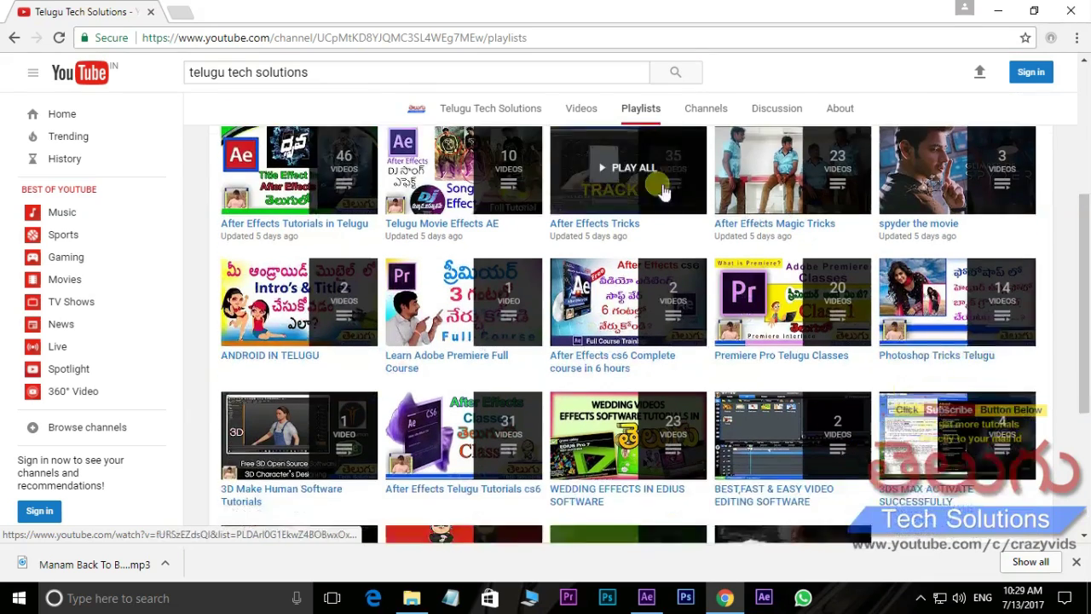
scroll(784, 222, "down", 2)
scroll(784, 219, "down", 1)
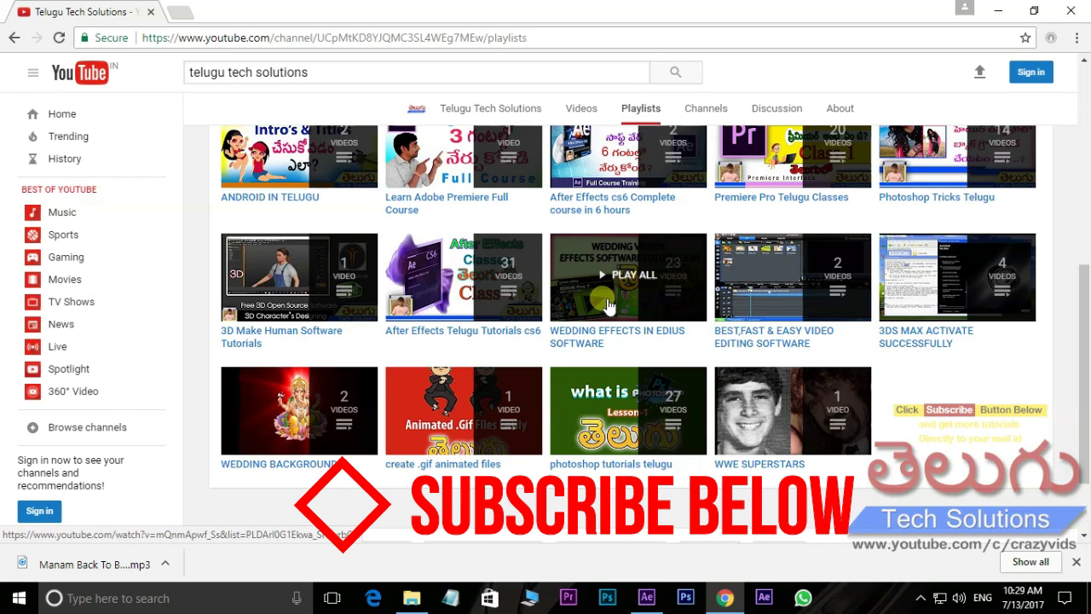
scroll(608, 304, "up", 5)
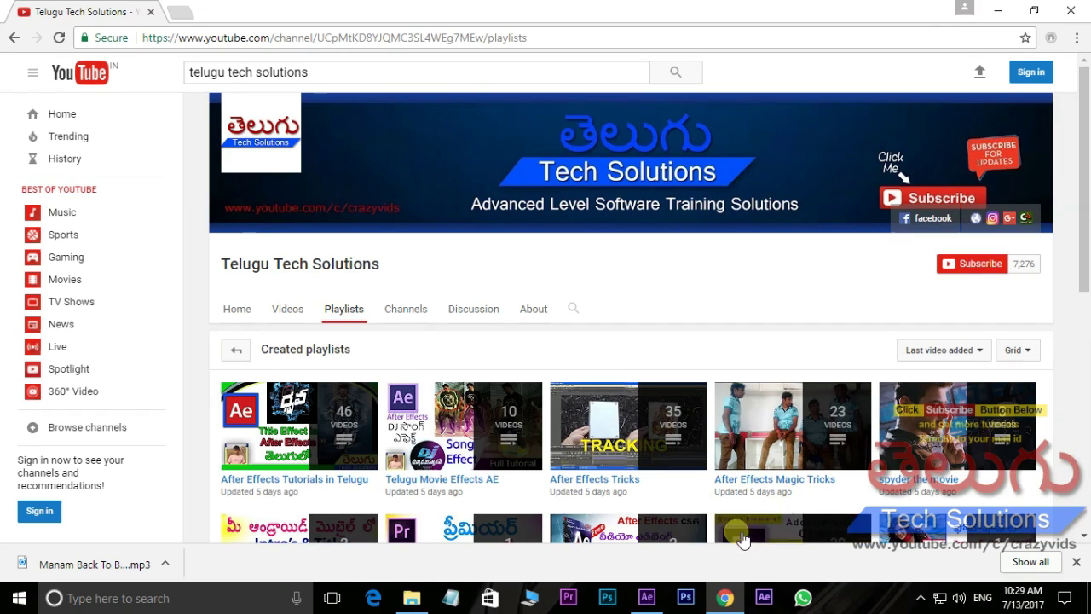
left_click(646, 597)
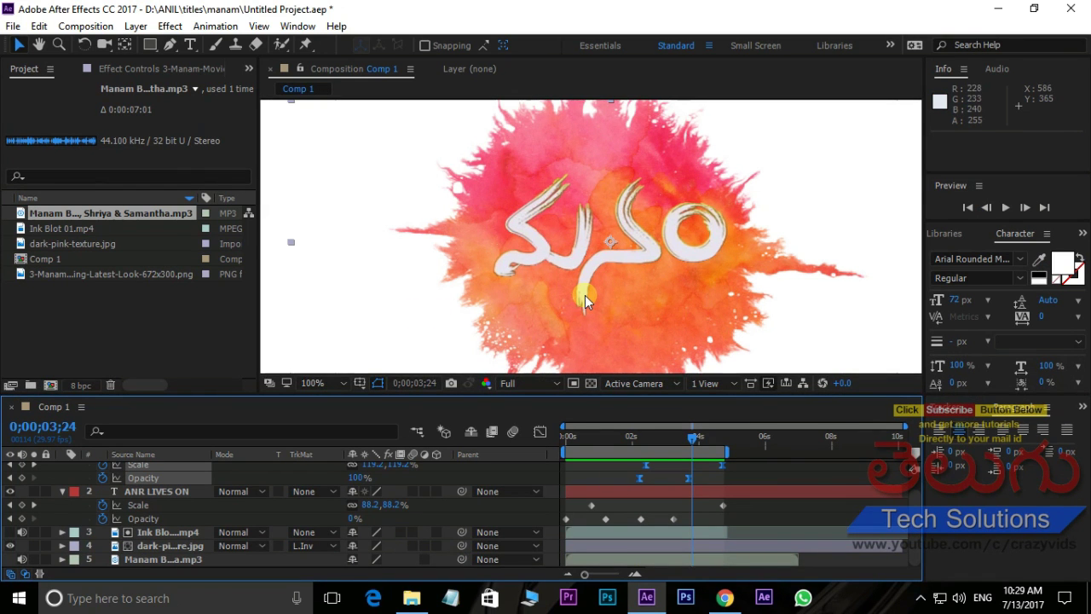
Undo the last layer deletion, then delete all five items from the project.
key("ctrl+z")
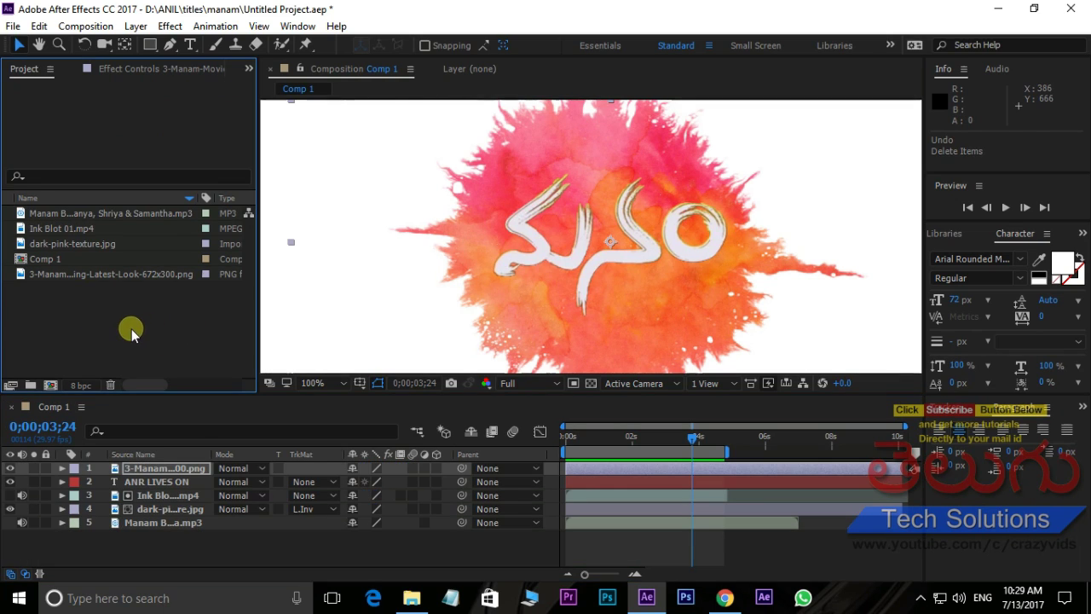
left_click_drag(46, 320, 131, 176)
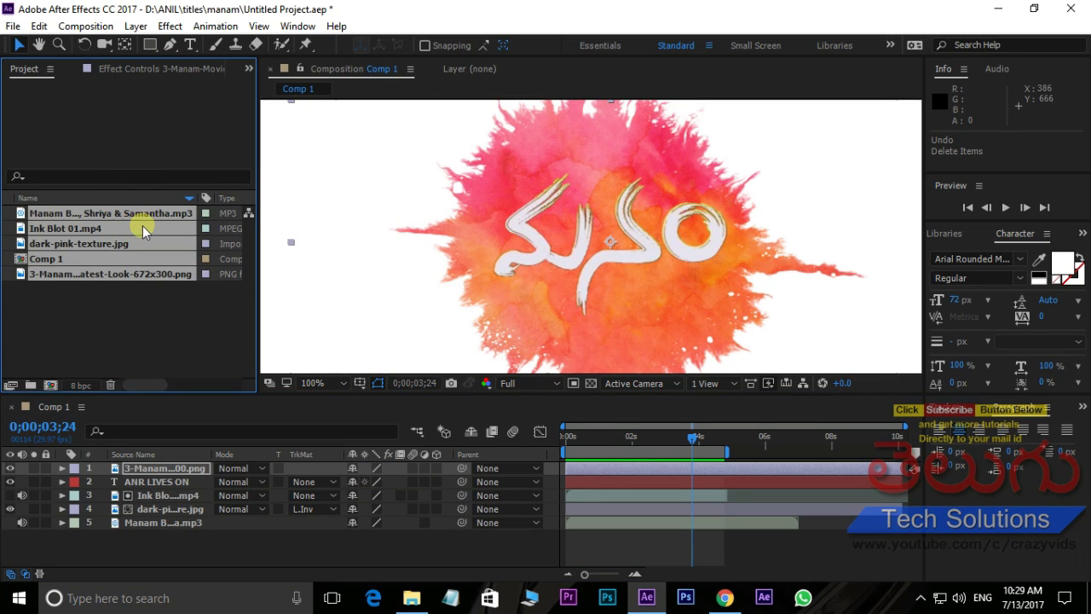
key("Delete")
left_click(628, 319)
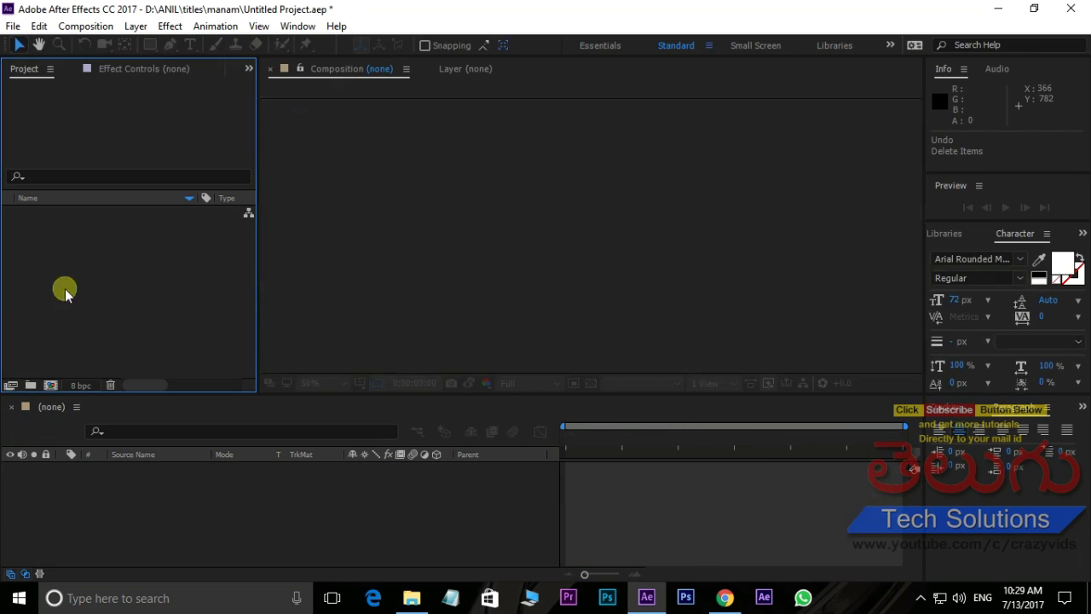
left_click(410, 597)
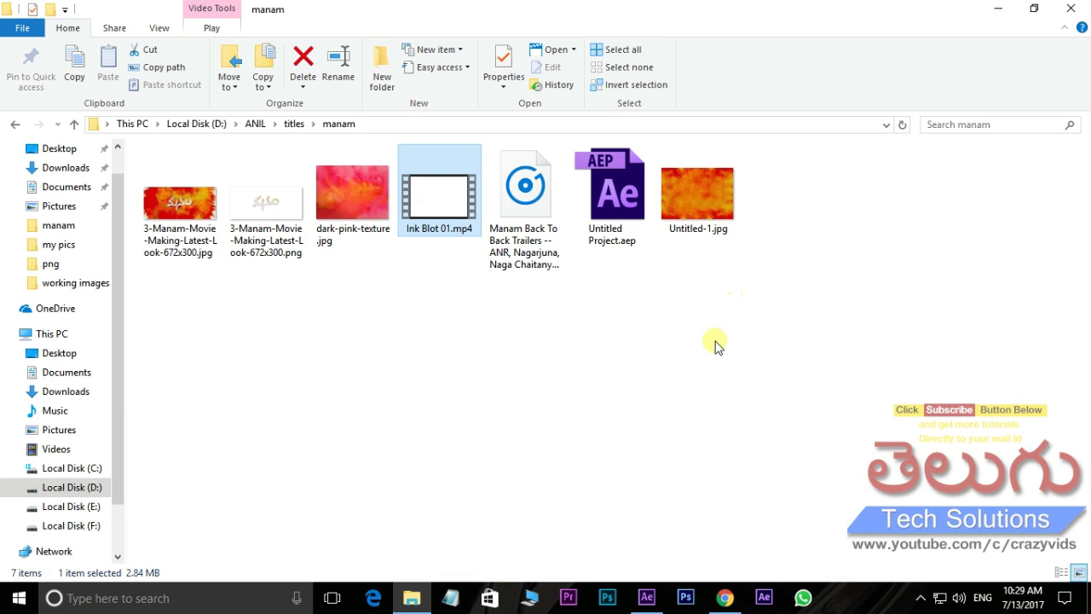
left_click(645, 596)
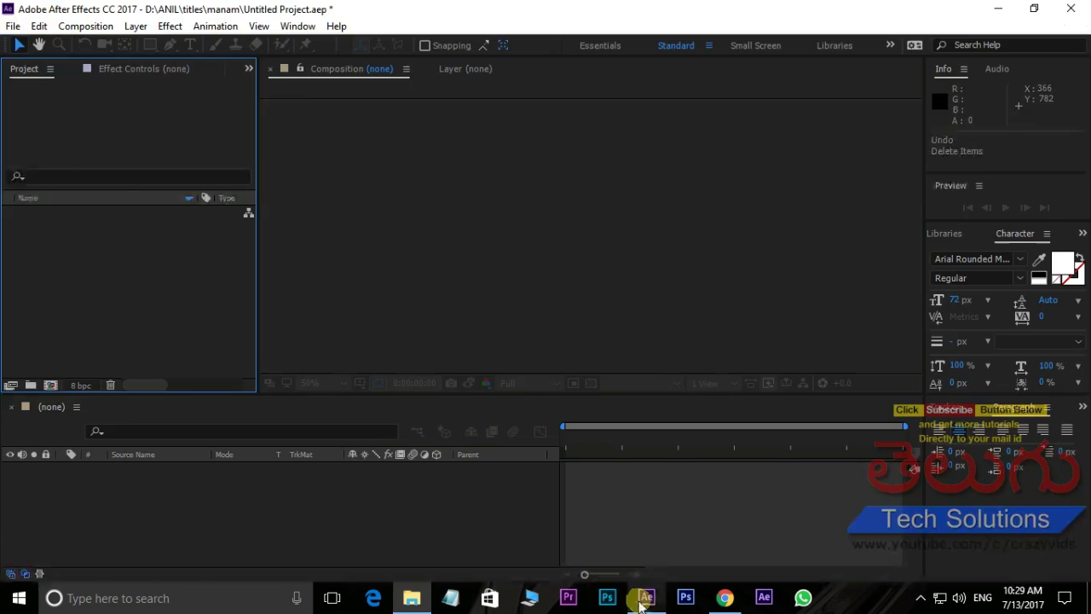
Create Comp 1 at 1200×720, 29.97 fps, 10;04 long, with a white background.
left_click(53, 386)
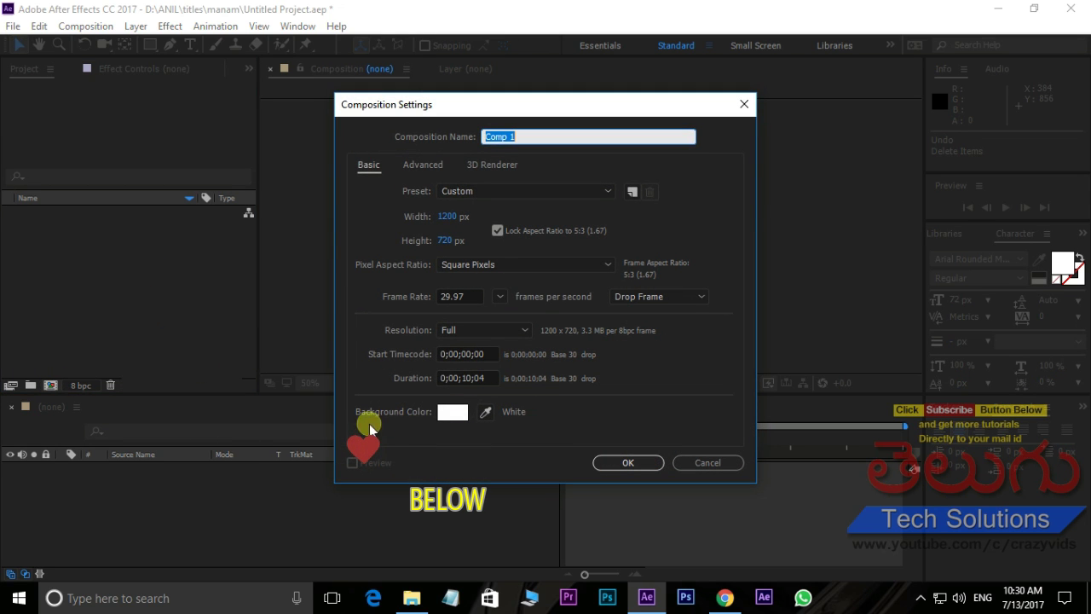
left_click(450, 415)
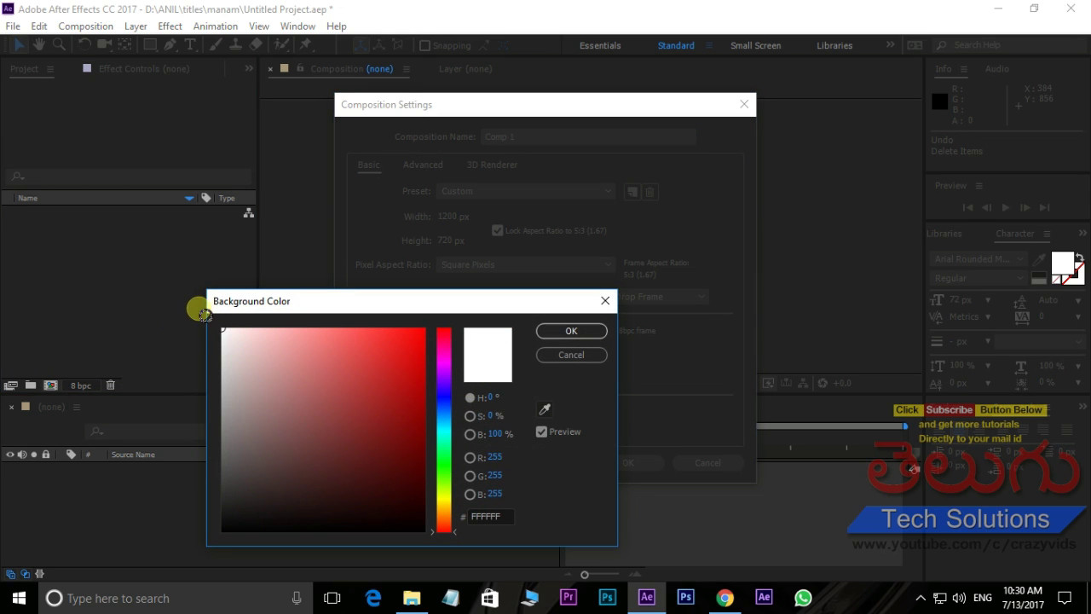
left_click(594, 339)
left_click(626, 462)
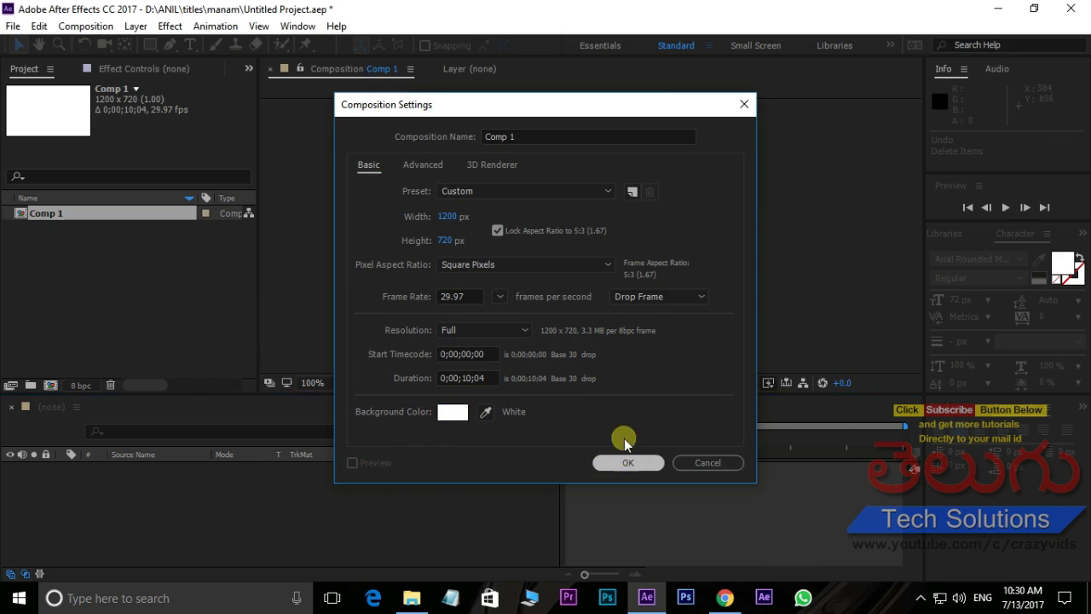
scroll(520, 264, "down", 4)
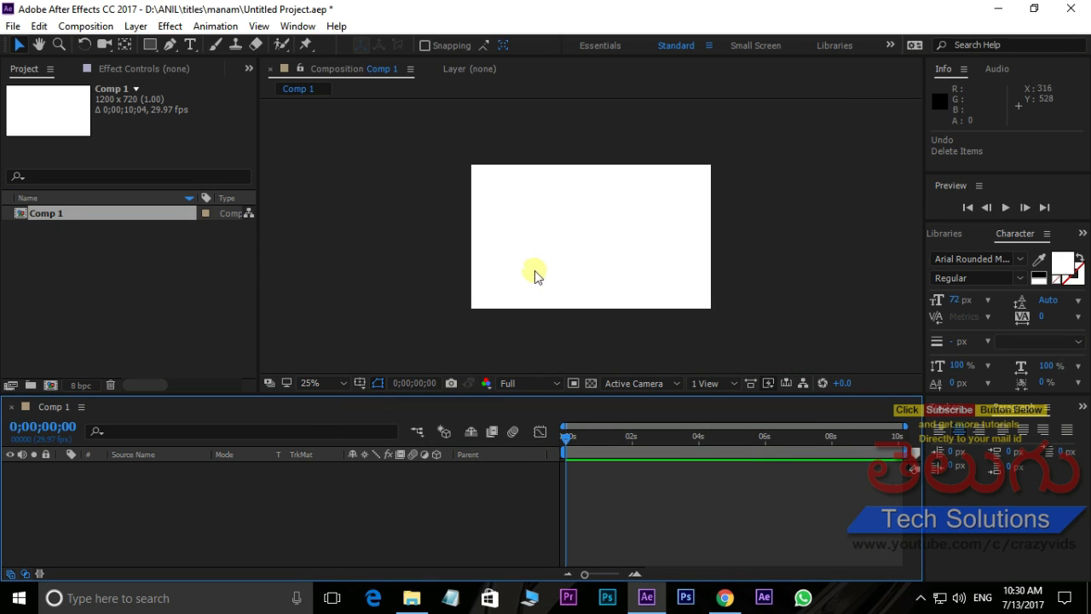
left_click(118, 291)
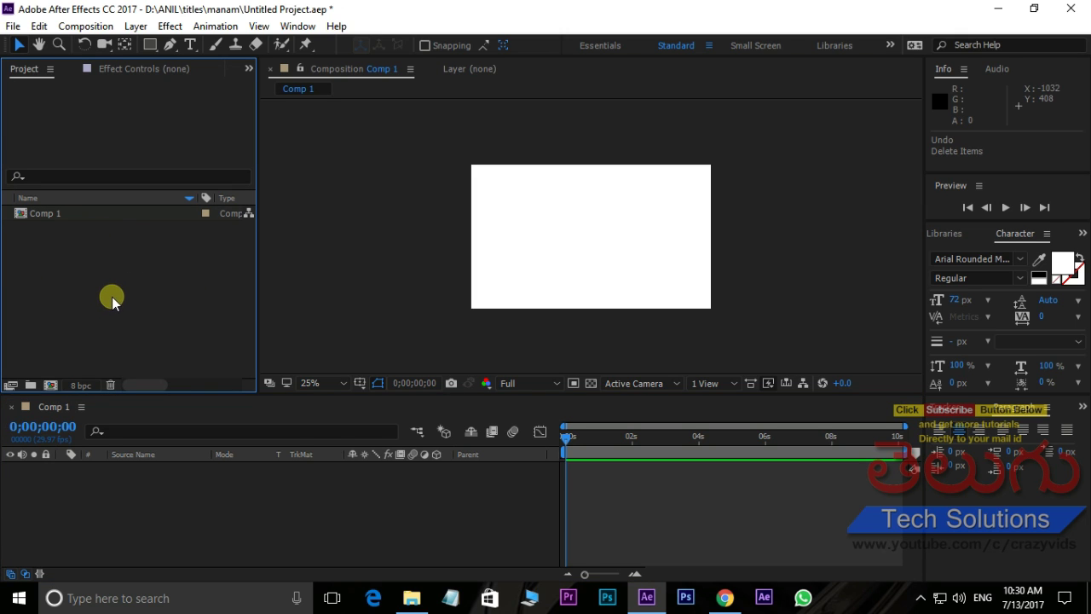
Import Ink Blot 01.mp4 and add it as a layer in Comp 1.
double_click(113, 278)
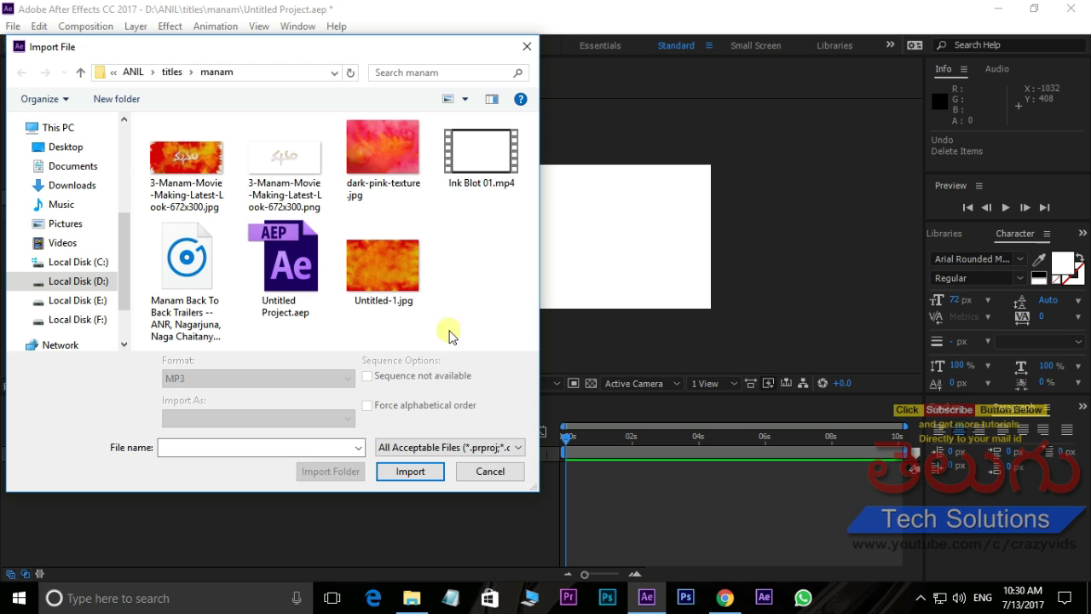
left_click(482, 161)
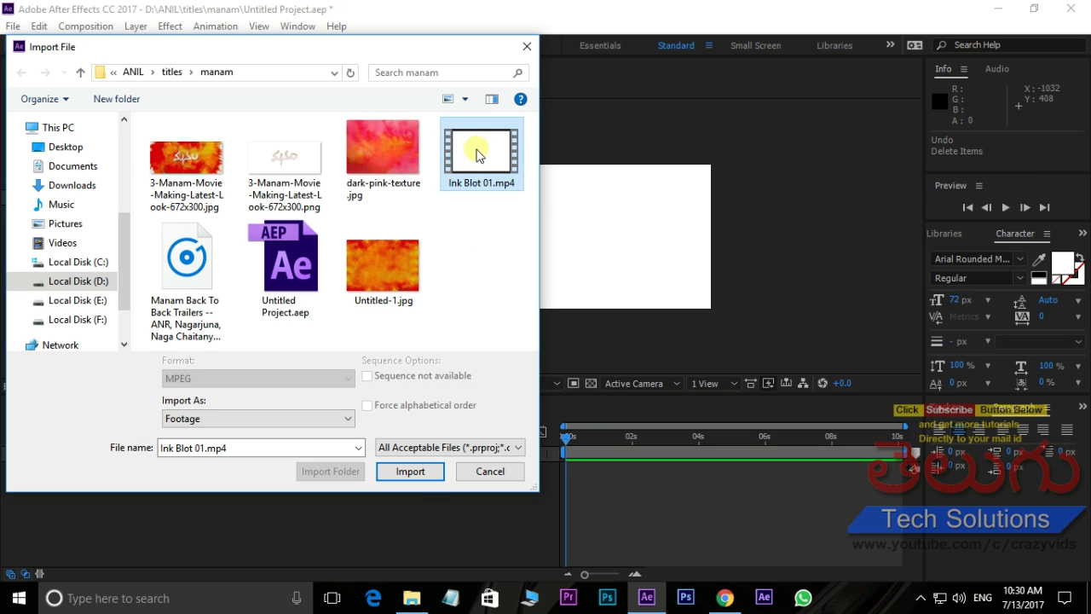
left_click(413, 474)
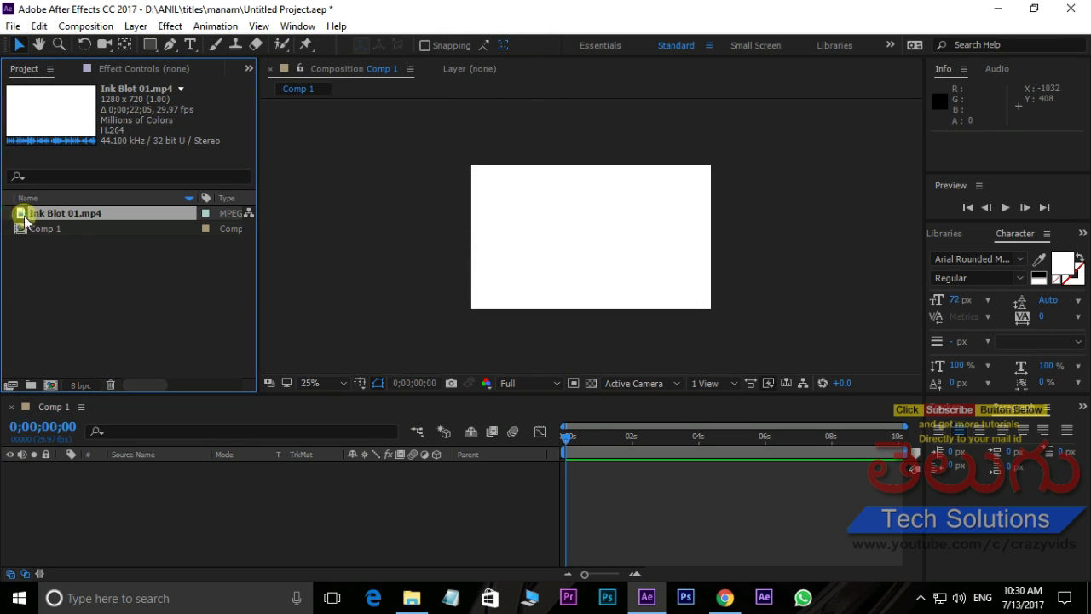
left_click_drag(24, 220, 597, 239)
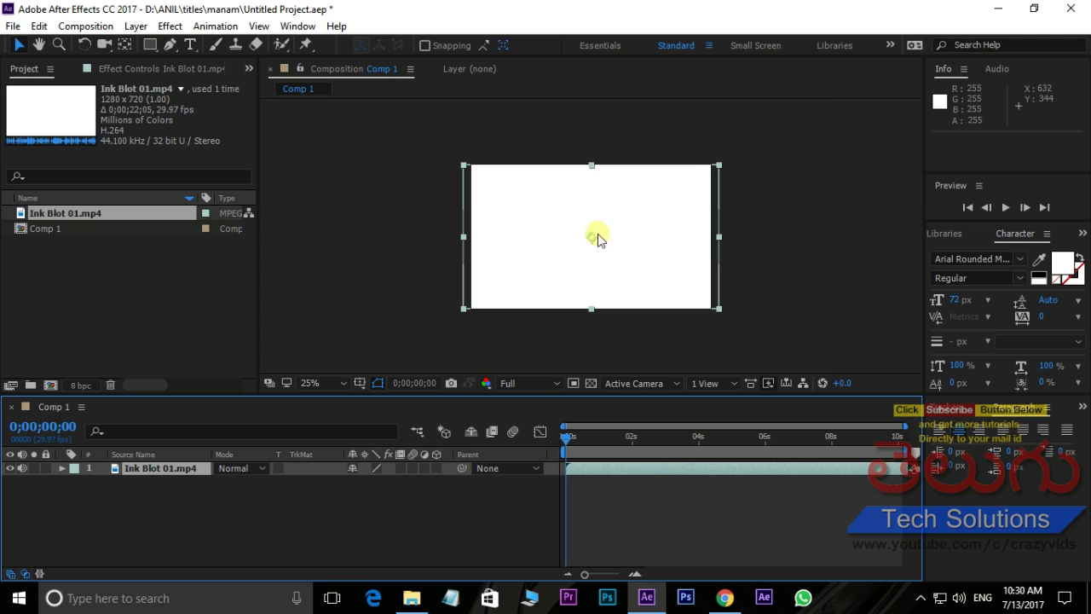
Preview the ink blot and scrub the playhead to about 5 seconds.
scroll(599, 236, "up", 1)
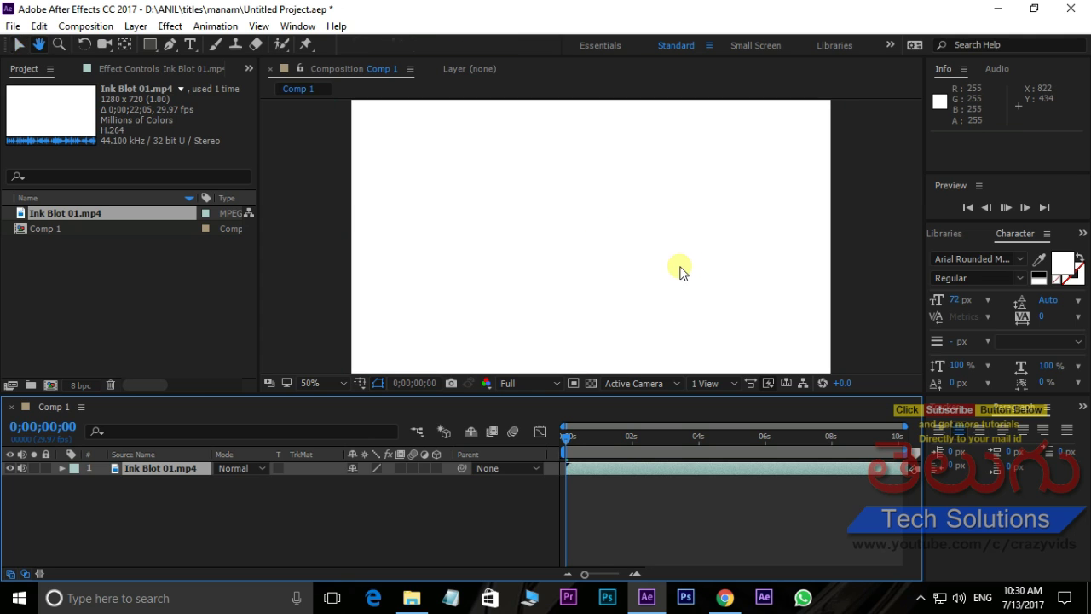
key("space")
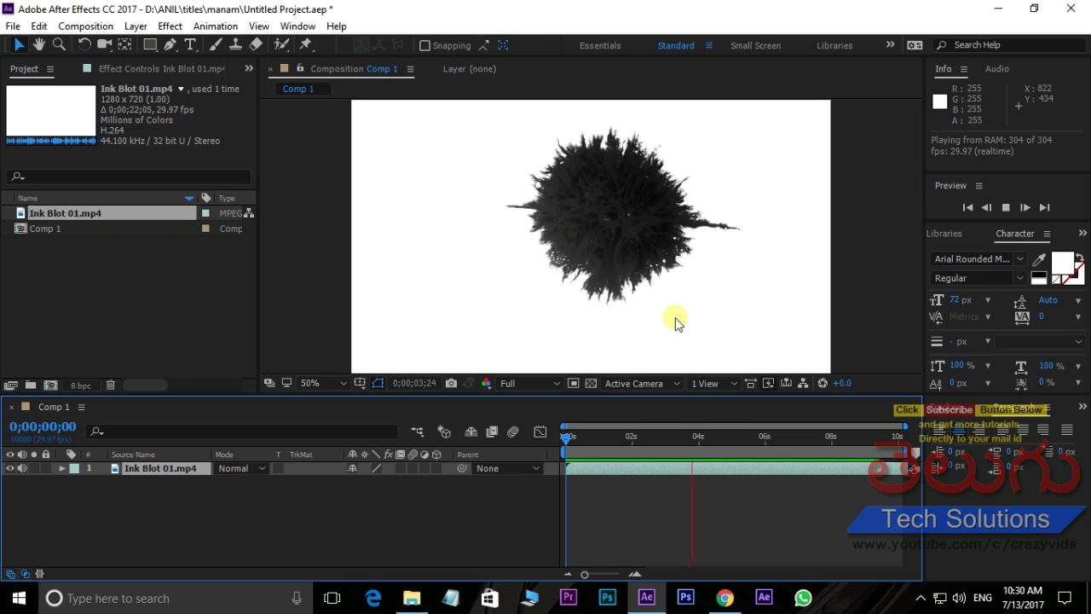
left_click(624, 308)
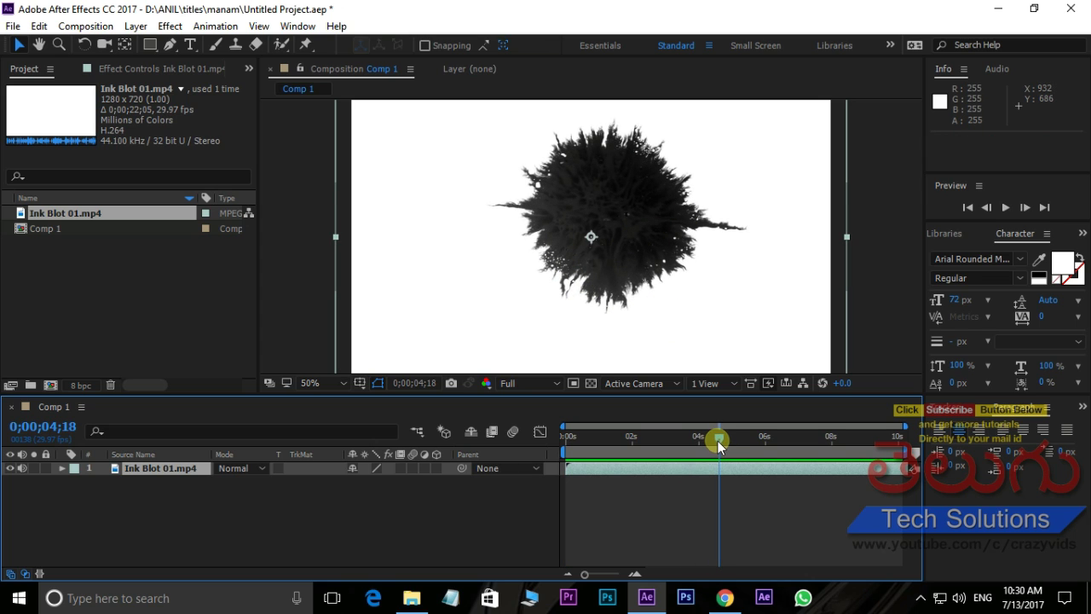
left_click_drag(718, 439, 729, 450)
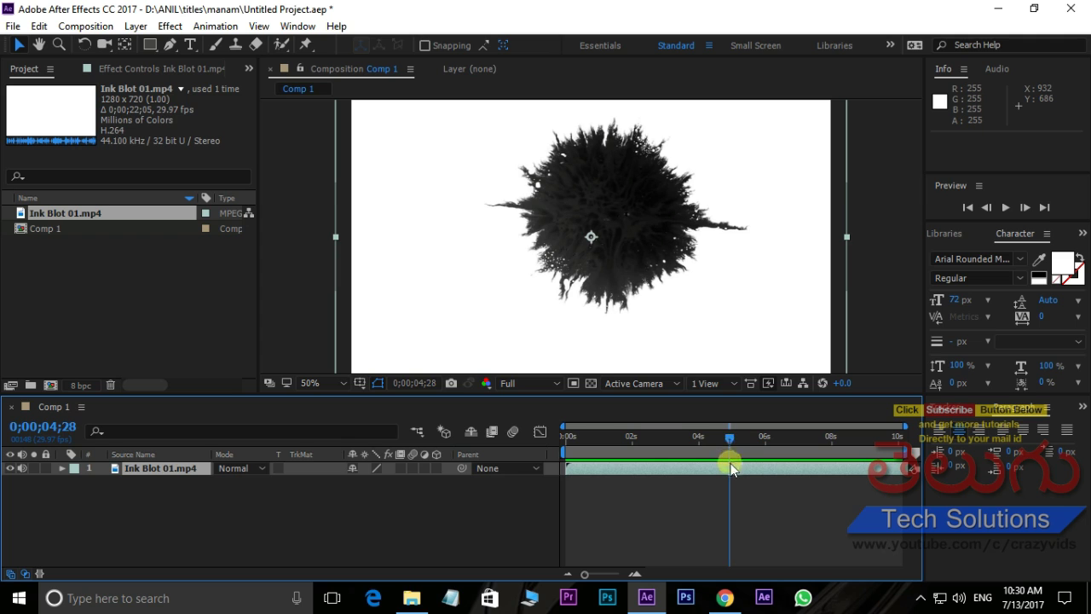
left_click_drag(731, 452, 740, 466)
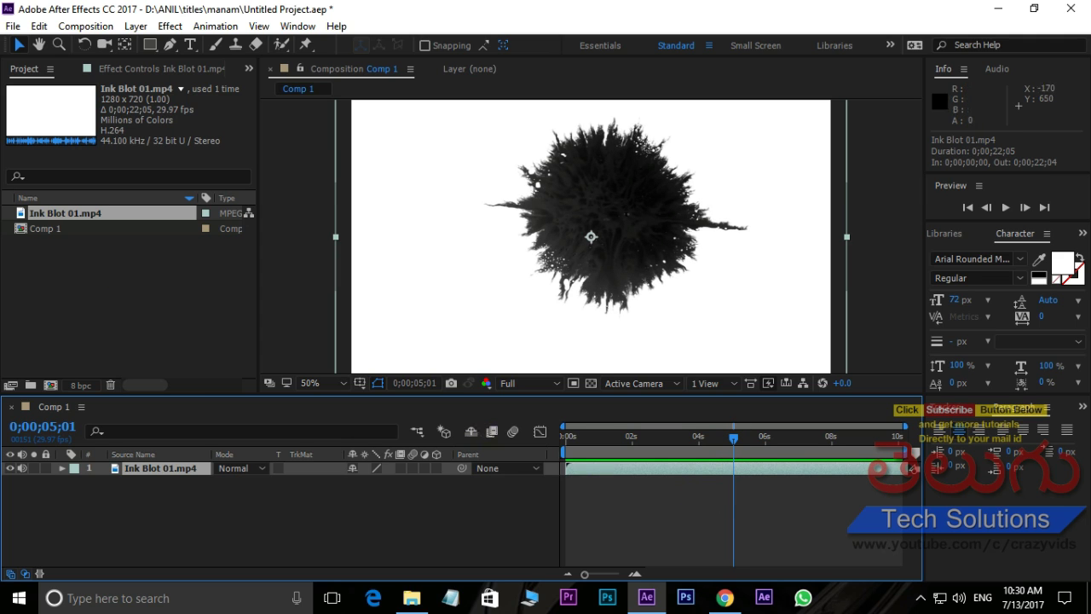
Split the Ink Blot layer at 5 seconds and delete the second half.
left_click(47, 26)
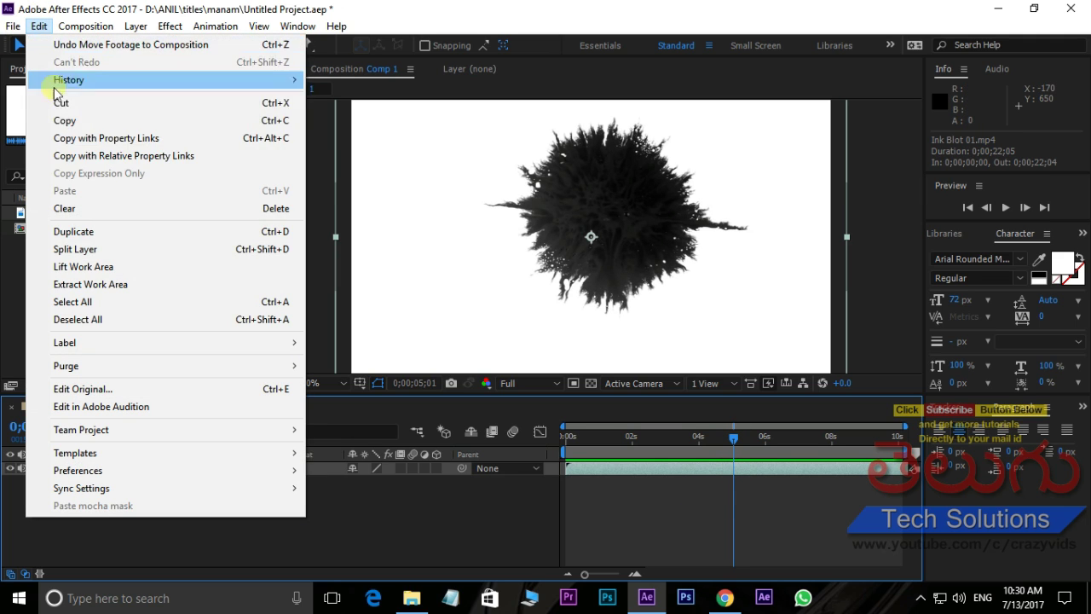
left_click(85, 249)
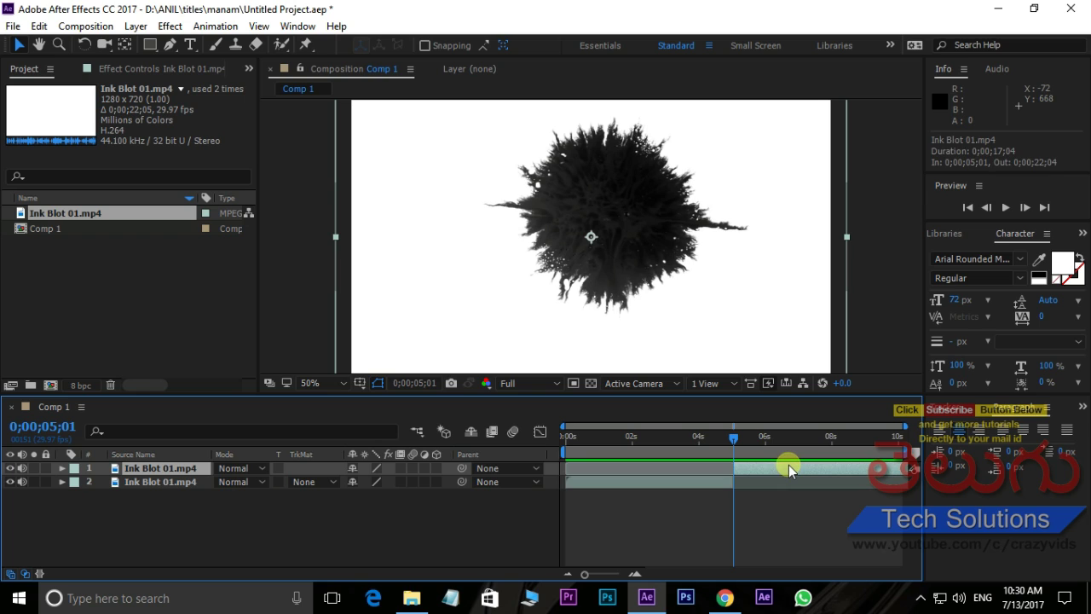
key("Delete")
End the work area at the 5-second mark and preview the ink blot.
key("n")
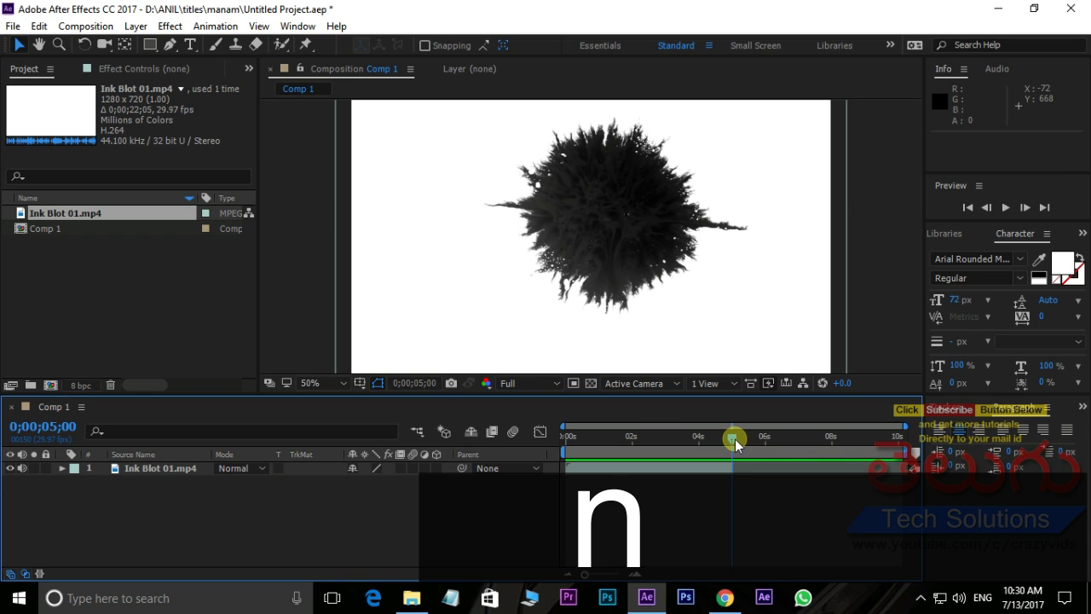
key("n")
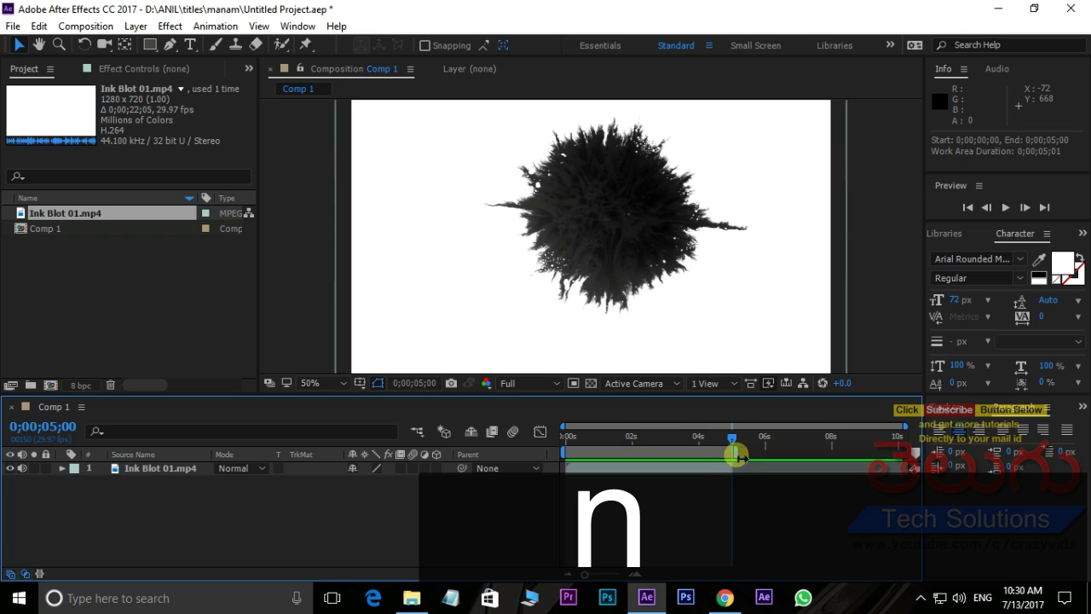
left_click_drag(737, 456, 564, 438)
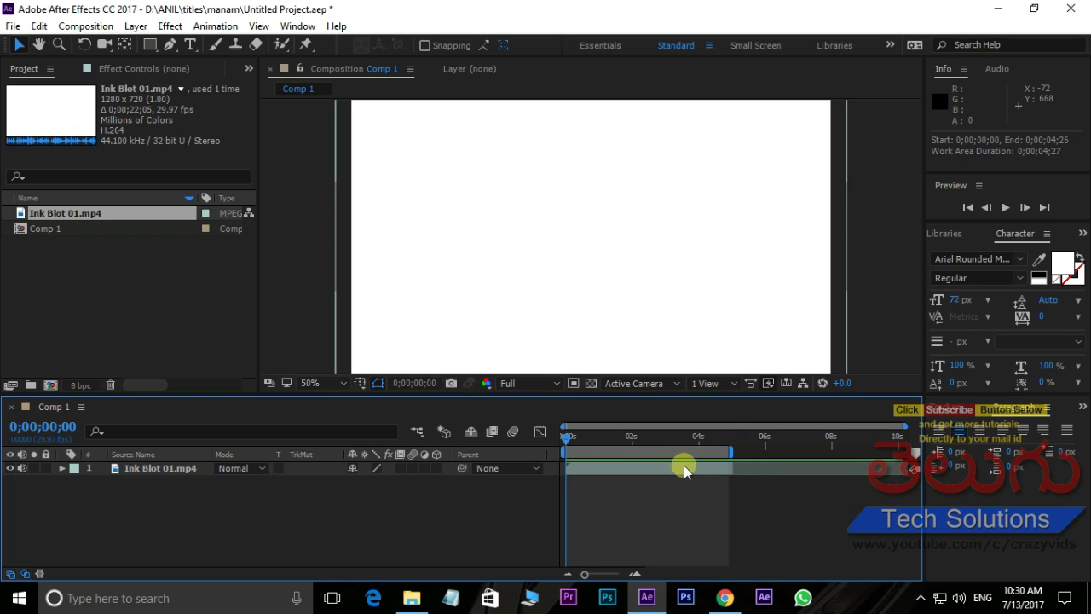
key("space")
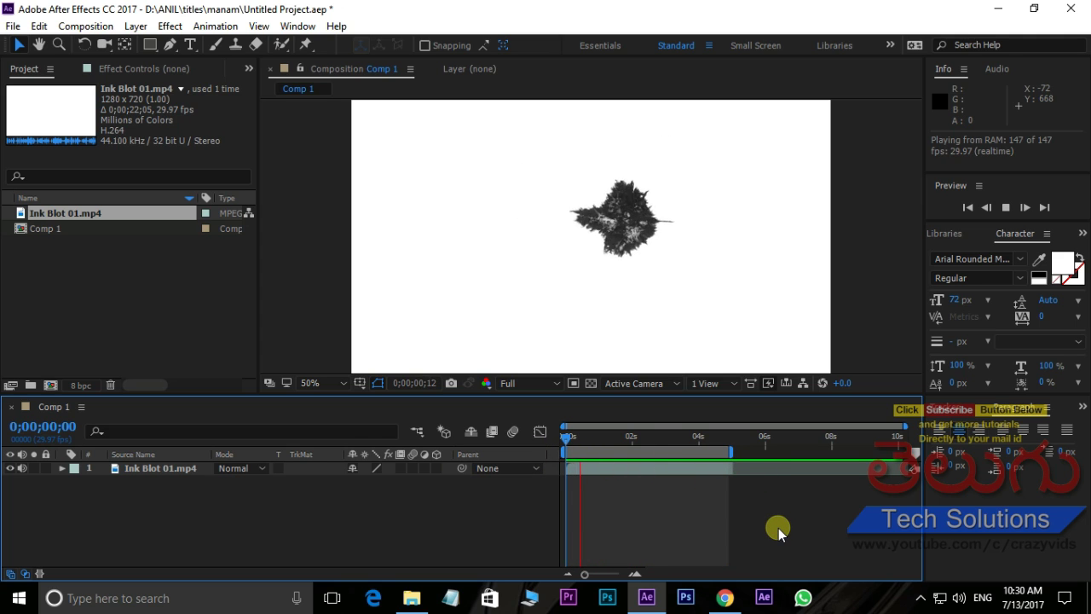
left_click_drag(604, 437, 658, 431)
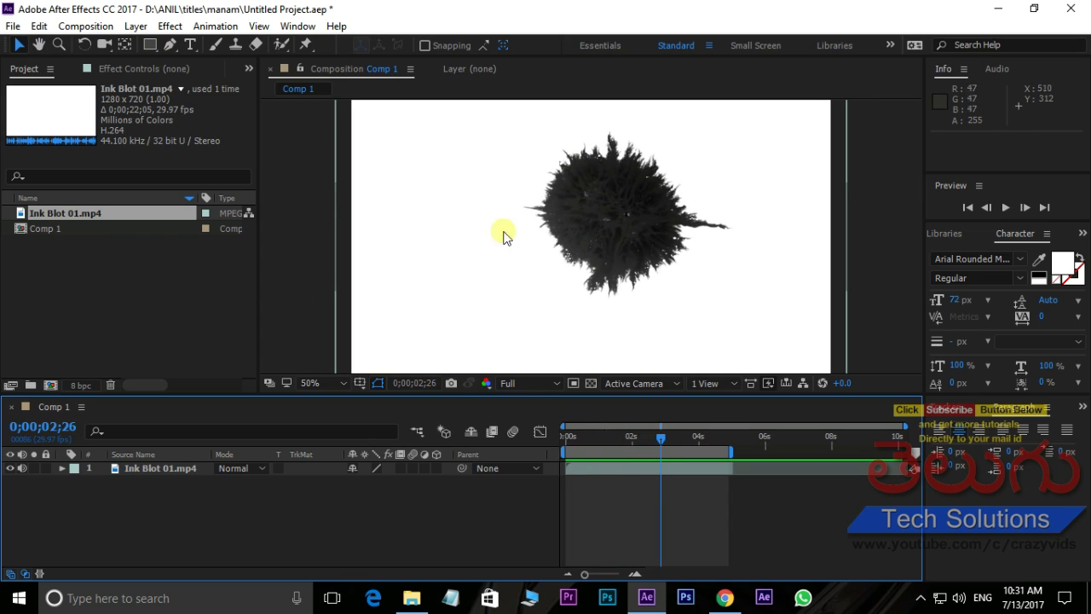
Import dark-pink-texture.jpg and add it to Comp 1.
double_click(106, 282)
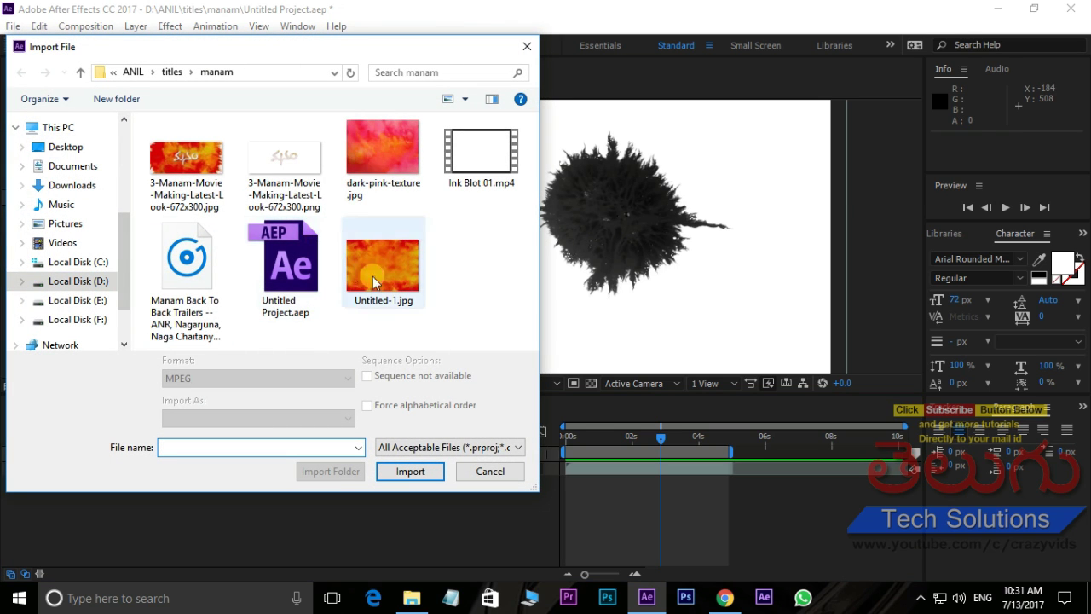
left_click(383, 152)
left_click(410, 471)
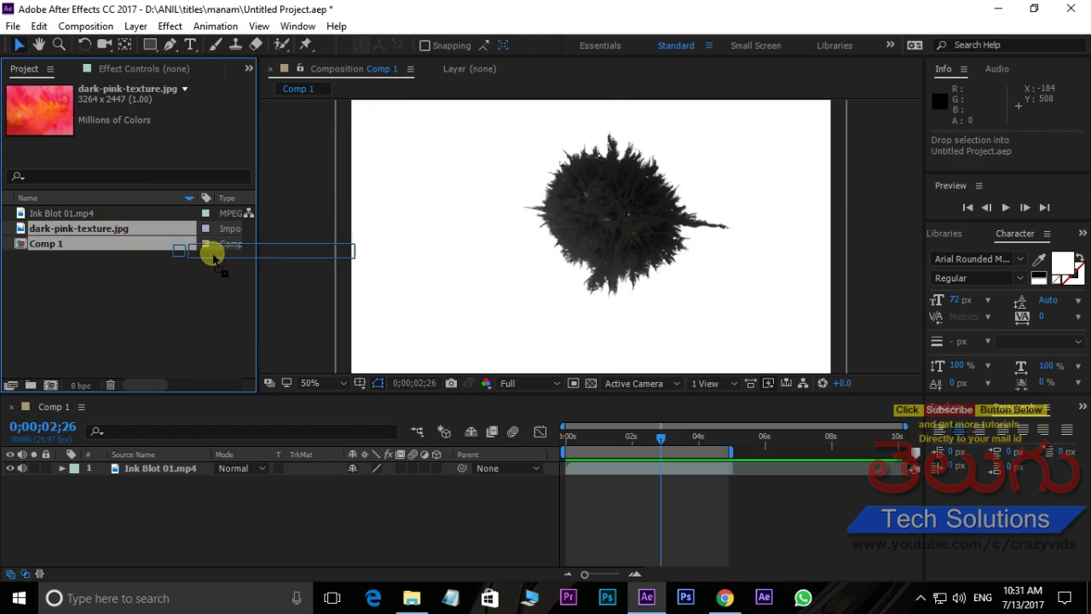
left_click_drag(23, 230, 605, 268)
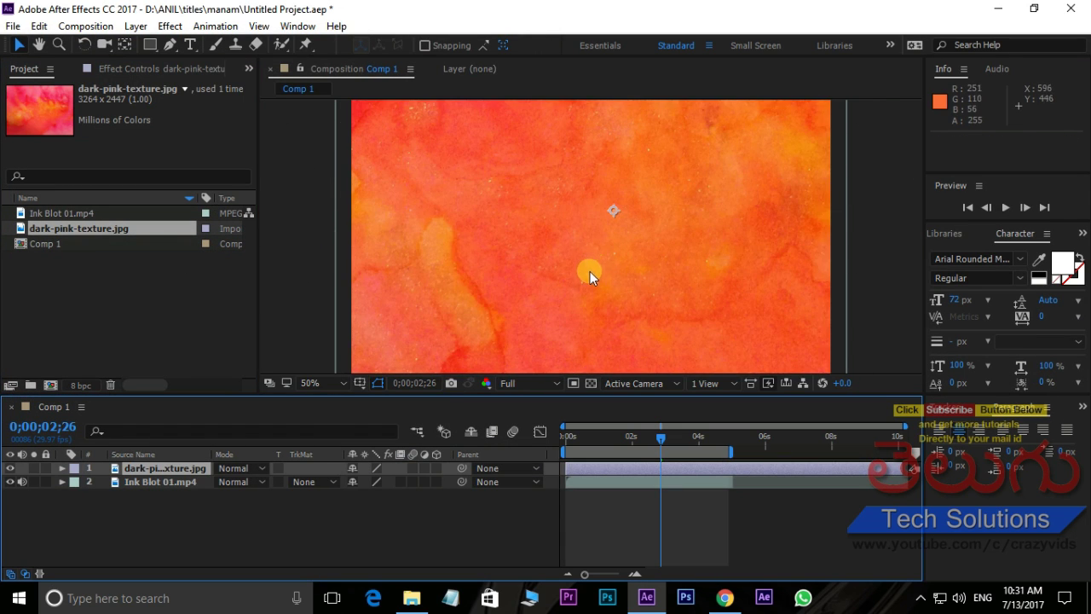
Scale the texture to about 20%, center it over the blot, and move it below Ink Blot 01.mp4.
key("comma")
key("comma")
key("comma")
mouse_move(675, 172)
left_mouse_down()
mouse_move(628, 211)
mouse_move(619, 195)
left_mouse_up()
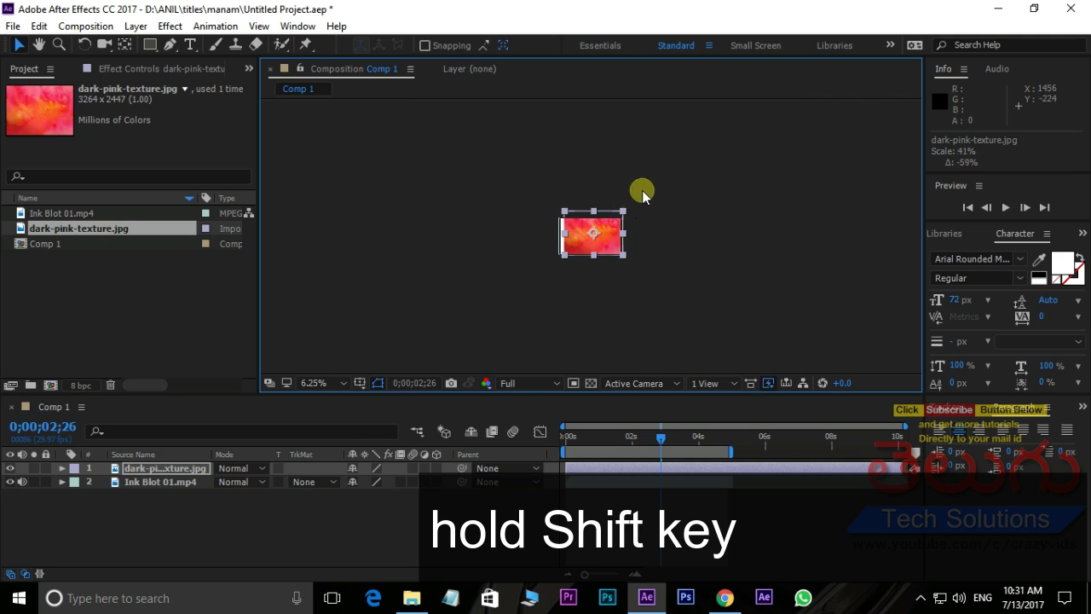
key("period")
key("period")
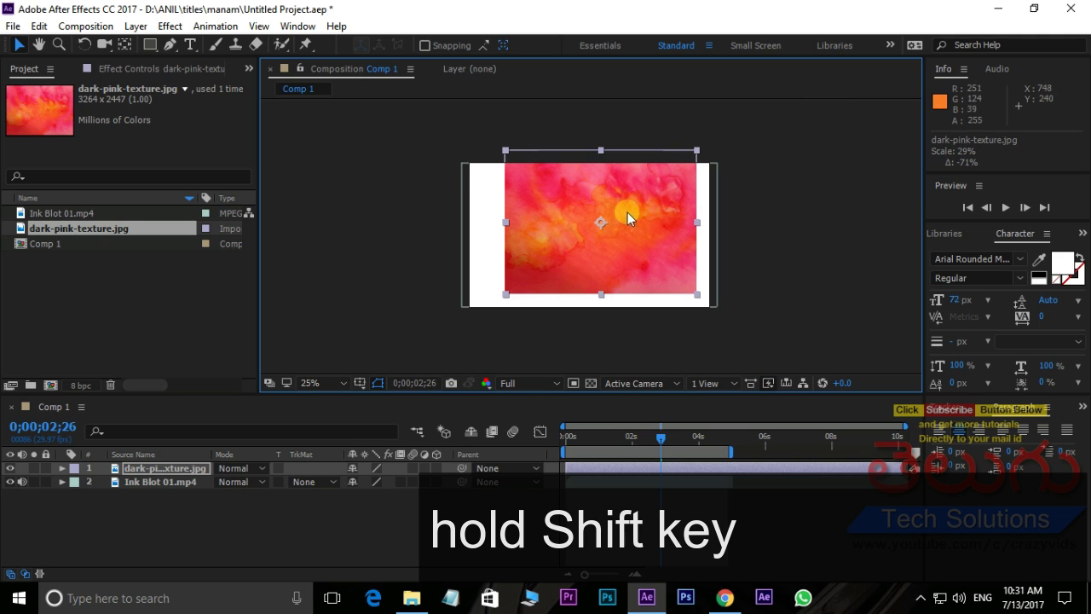
left_click_drag(627, 212, 643, 223)
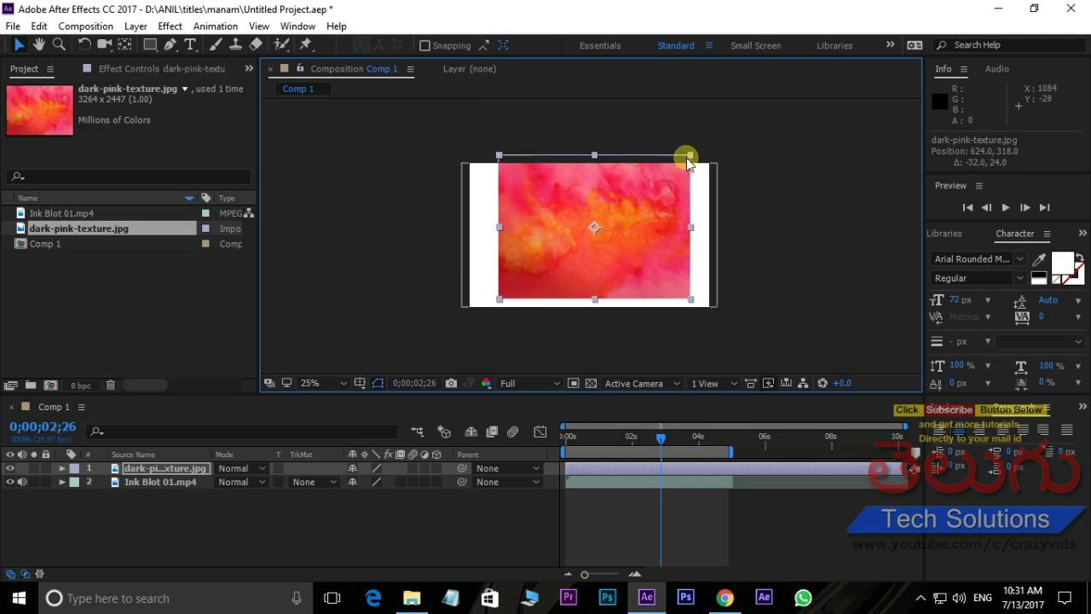
left_click_drag(686, 158, 663, 182)
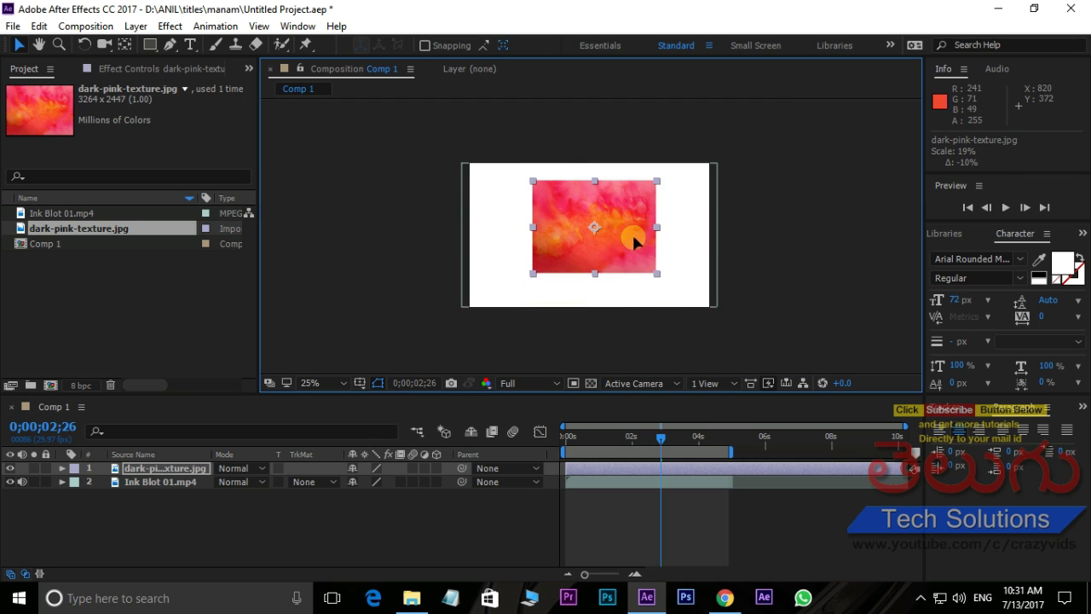
mouse_move(631, 232)
left_mouse_down()
mouse_move(640, 243)
mouse_move(640, 229)
left_mouse_up()
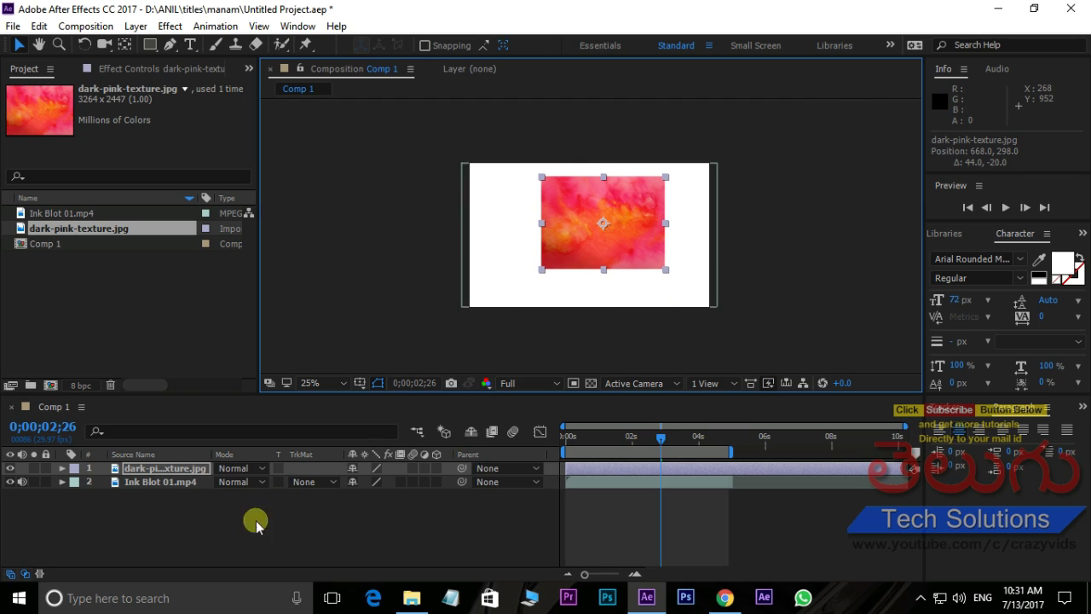
left_click_drag(168, 474, 166, 495)
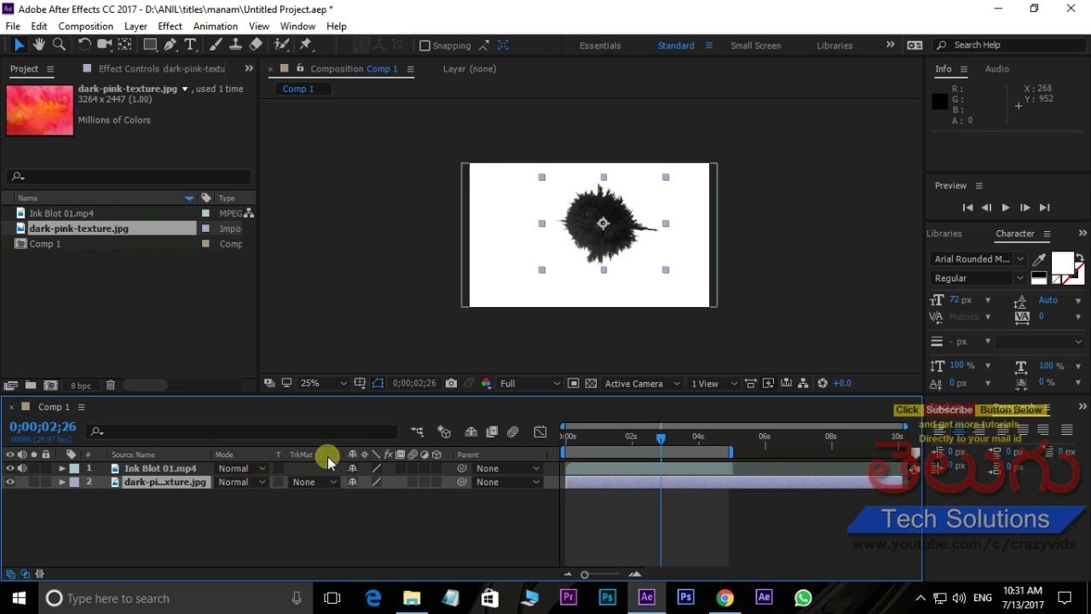
Set the texture layer's track matte to Luma Inverted Matte 'Ink Blot 01.mp4'.
left_click(332, 482)
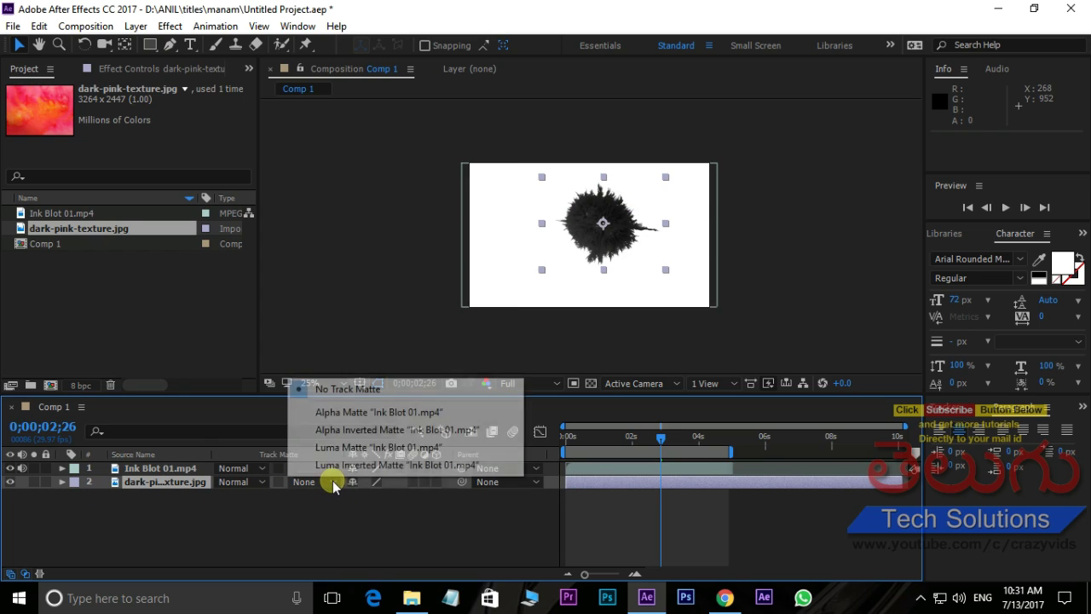
left_click(383, 465)
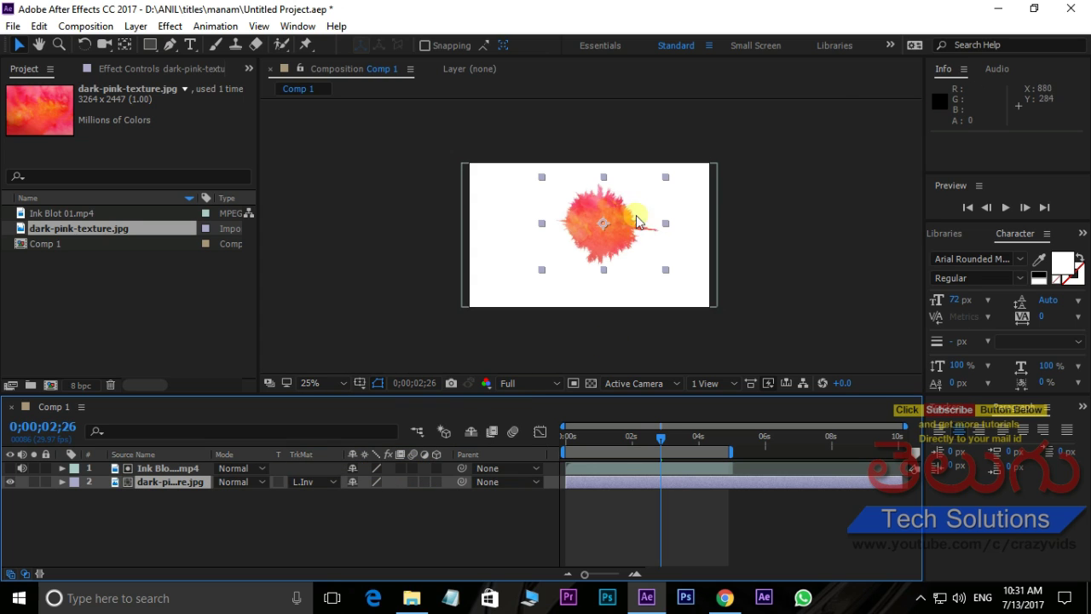
key("Home")
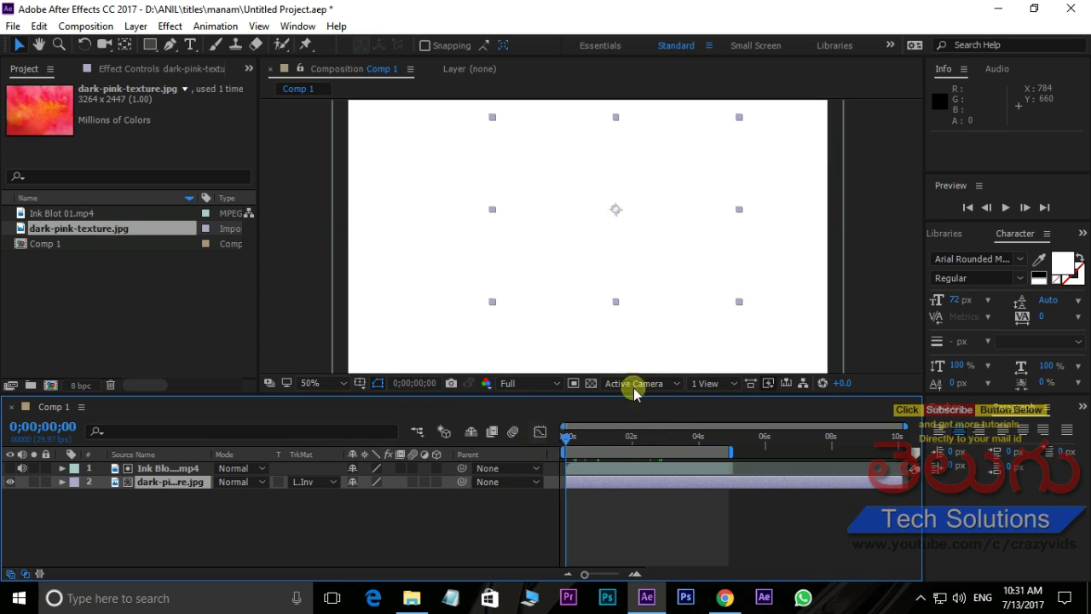
Preview the pink splash and scrub to 0;00;02;09 where it is large.
key("space")
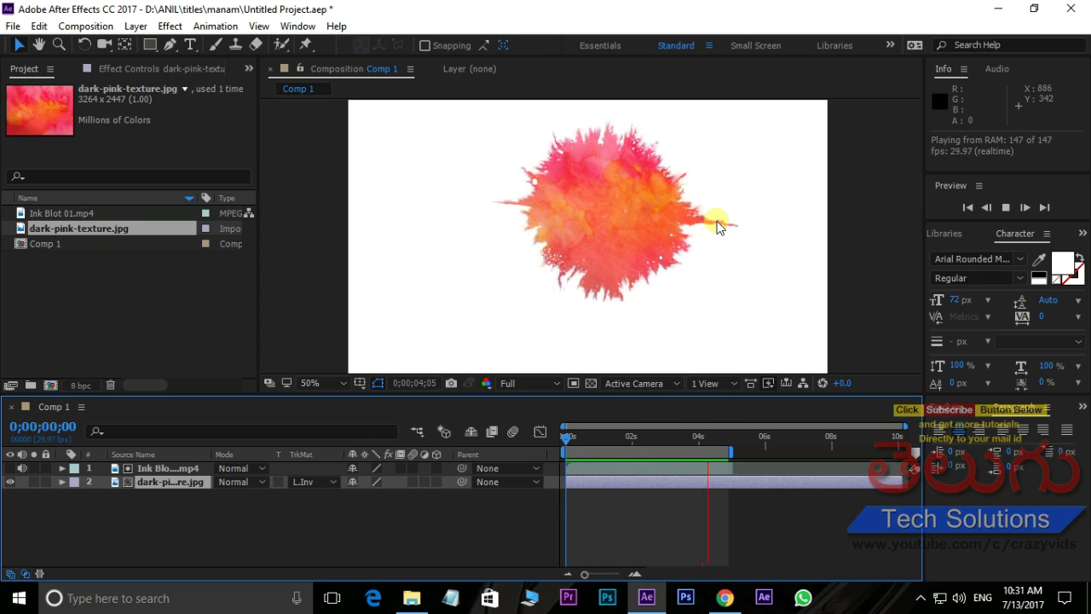
key("space")
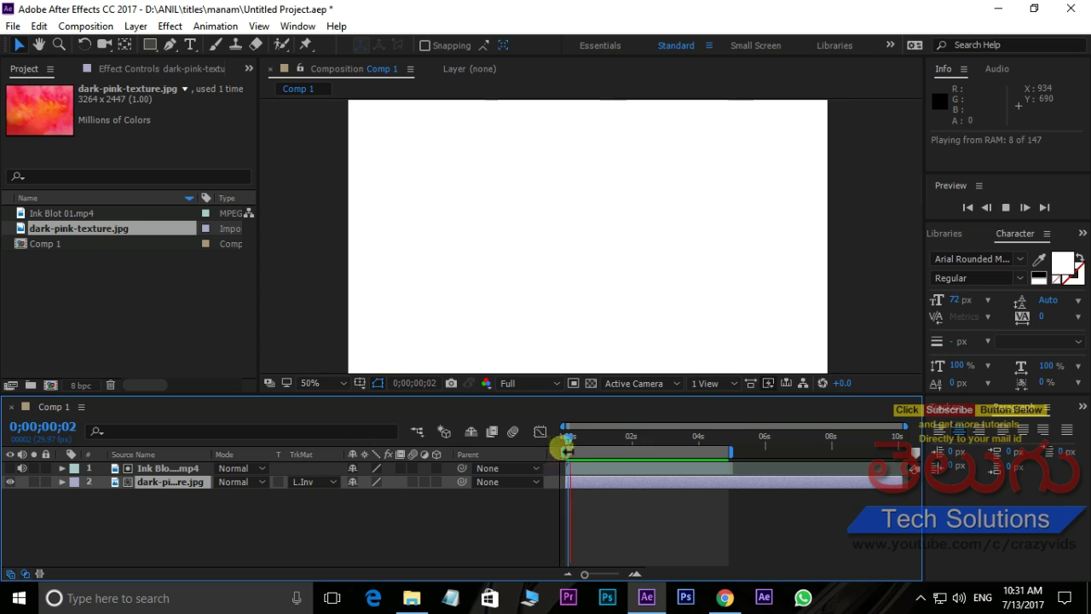
left_click_drag(567, 438, 615, 438)
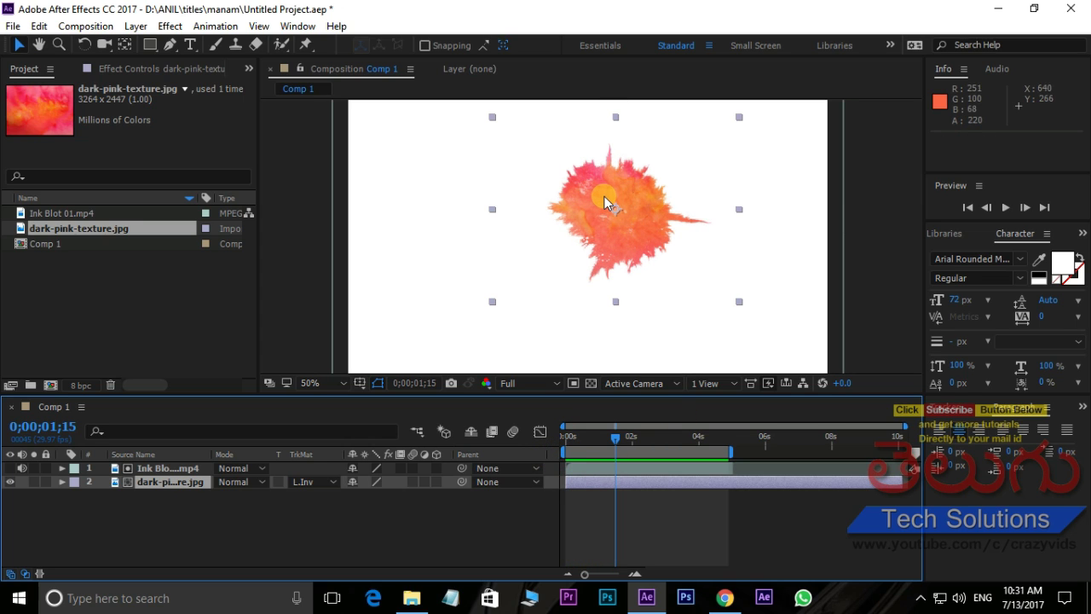
left_click(595, 438)
left_click_drag(593, 441, 640, 443)
Add a new text layer reading ANR LIVES ON.
right_click(181, 535)
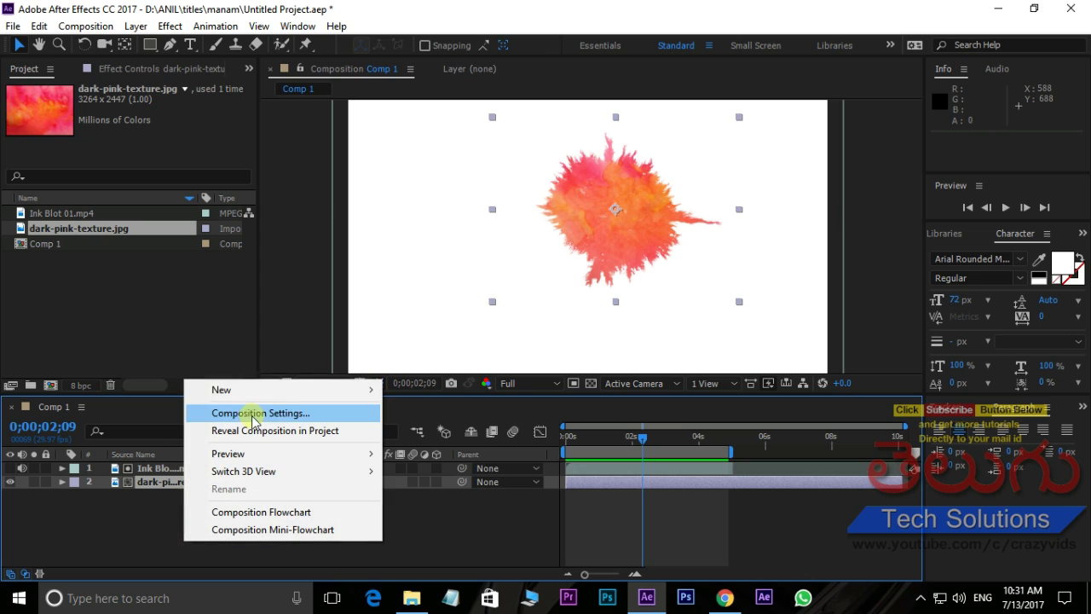
mouse_move(251, 390)
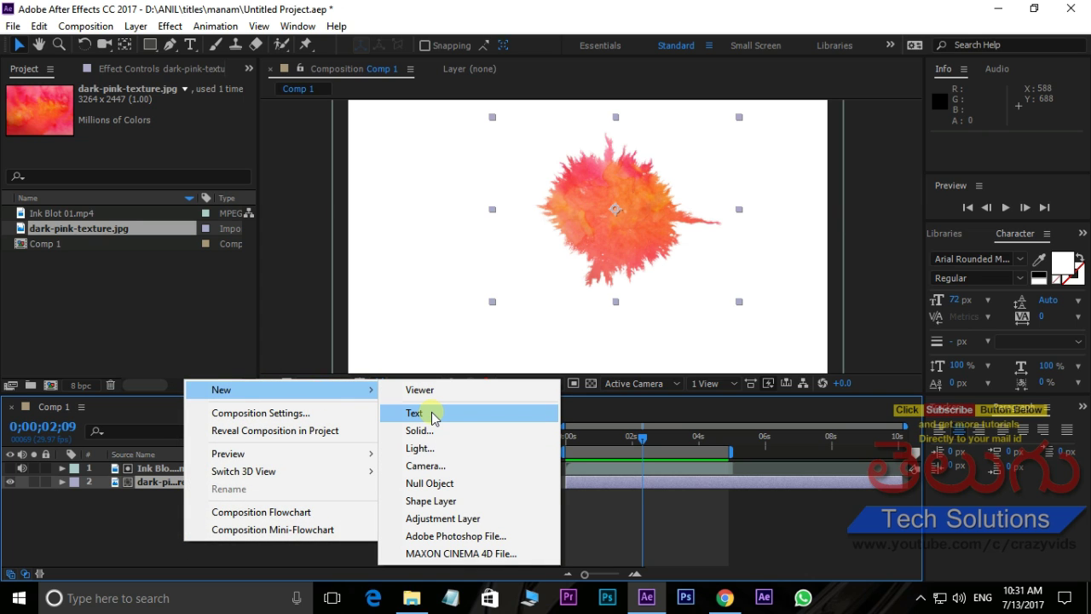
left_click(414, 413)
type("ANR LIVES ON")
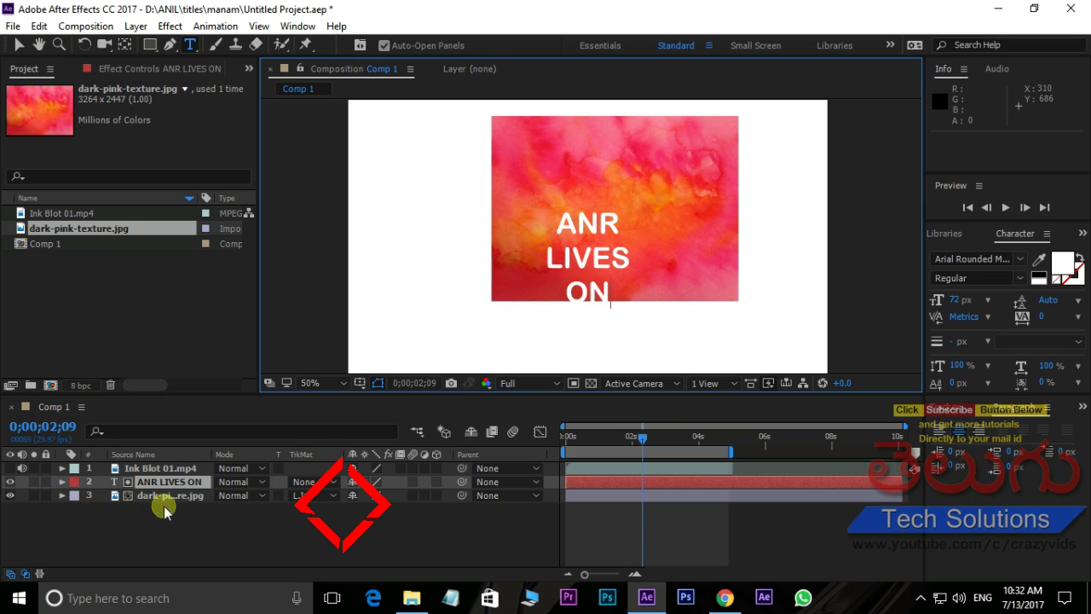
Move the ANR LIVES ON text layer to the top of the layer stack.
left_click(180, 483)
left_click_drag(181, 483, 181, 500)
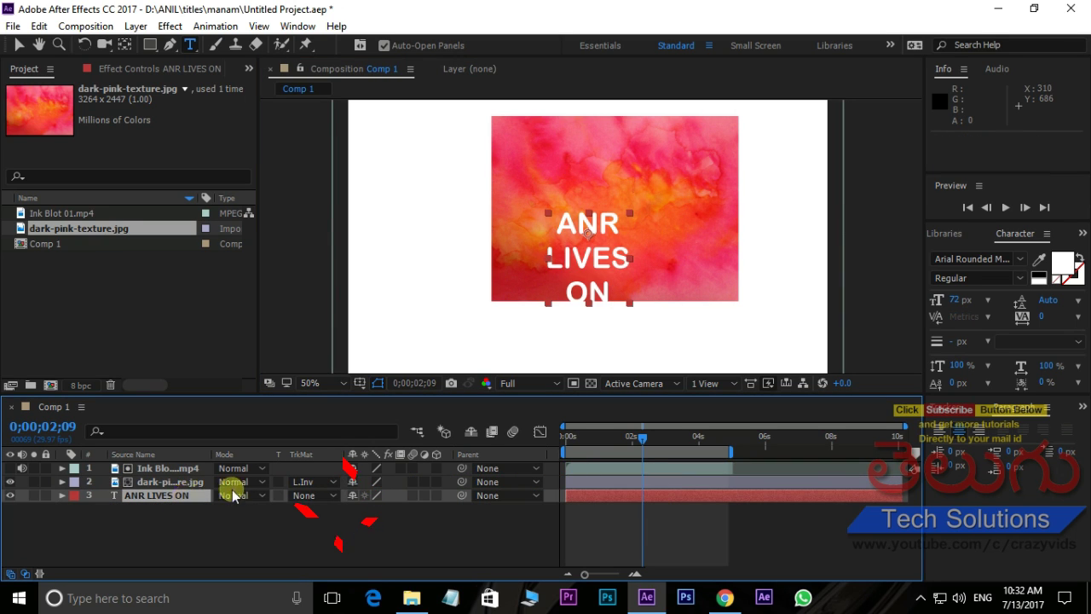
key("Caps_Lock")
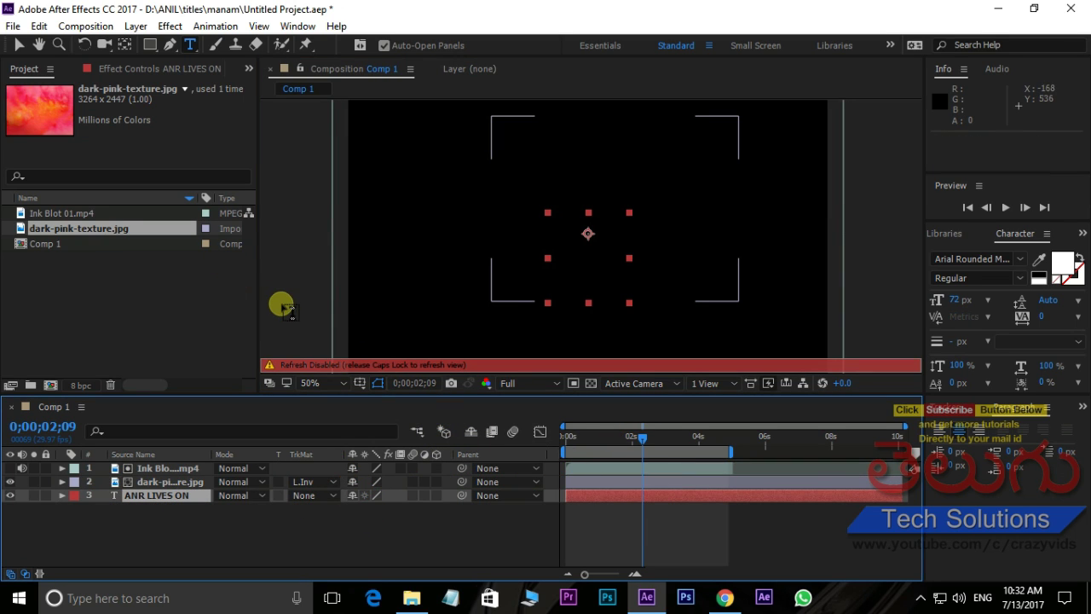
key("Caps_Lock")
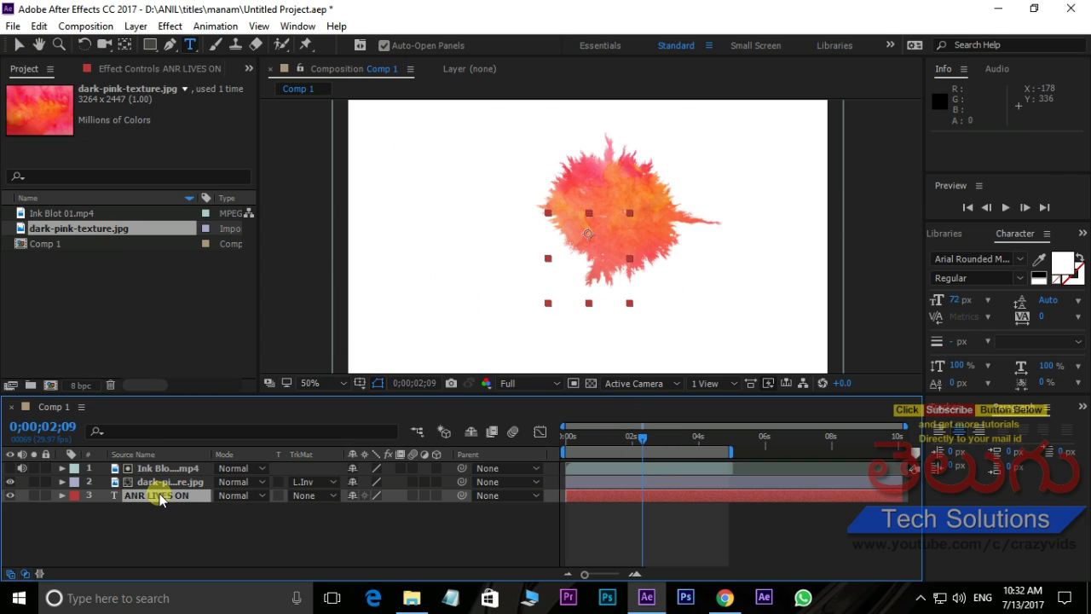
left_click_drag(159, 493, 165, 469)
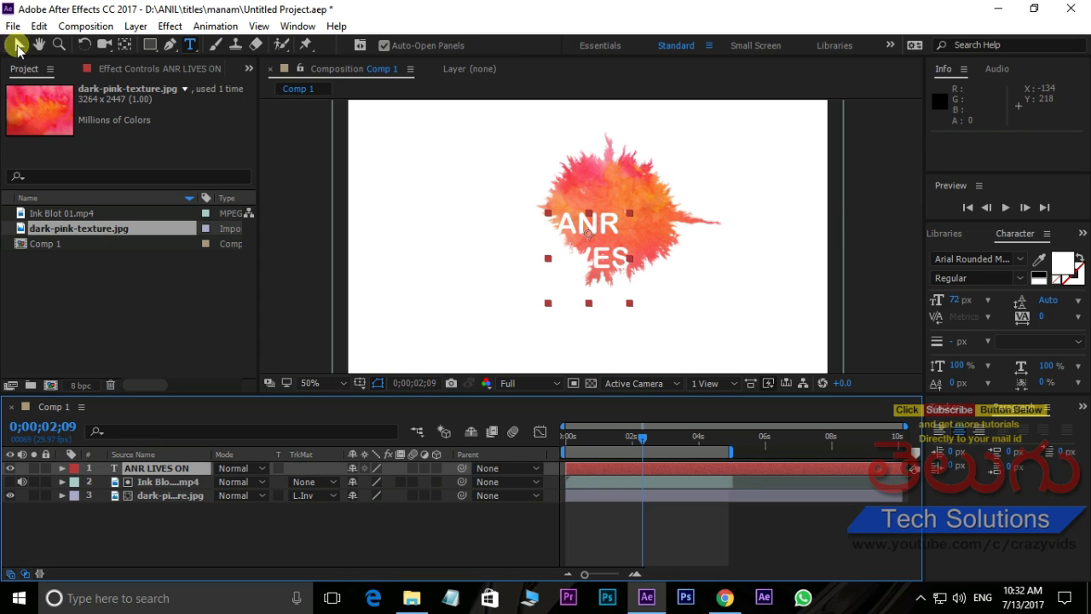
Center the text over the ink blot and resize it to 82% by 73%.
left_click(17, 47)
left_click_drag(602, 263, 627, 223)
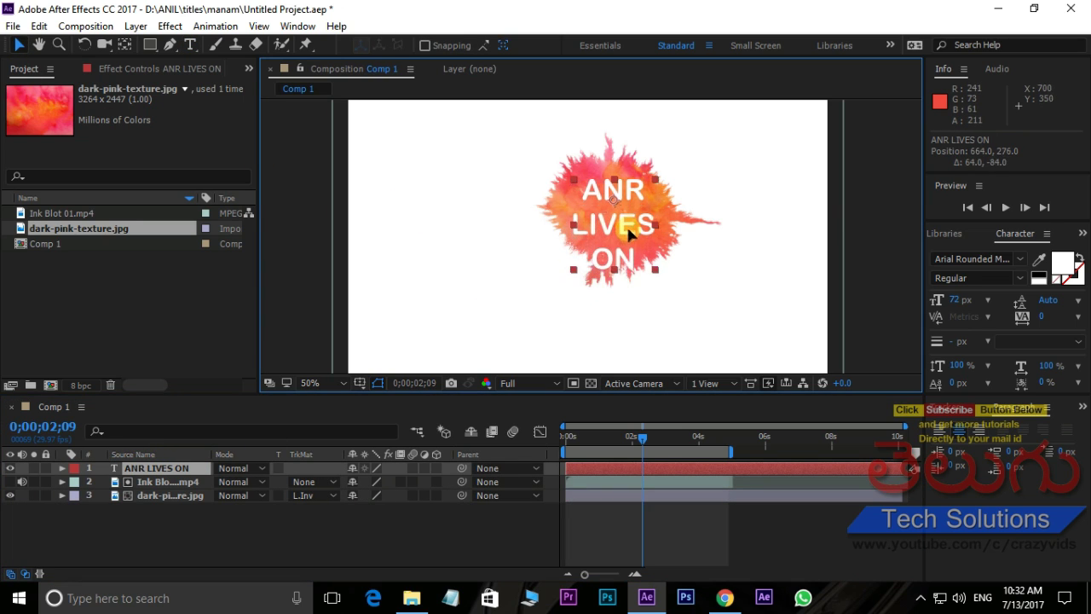
mouse_move(645, 440)
left_mouse_down()
mouse_move(560, 438)
mouse_move(631, 449)
left_mouse_up()
scroll(648, 262, "up", 2)
scroll(647, 255, "down", 1)
left_click_drag(654, 171, 647, 190)
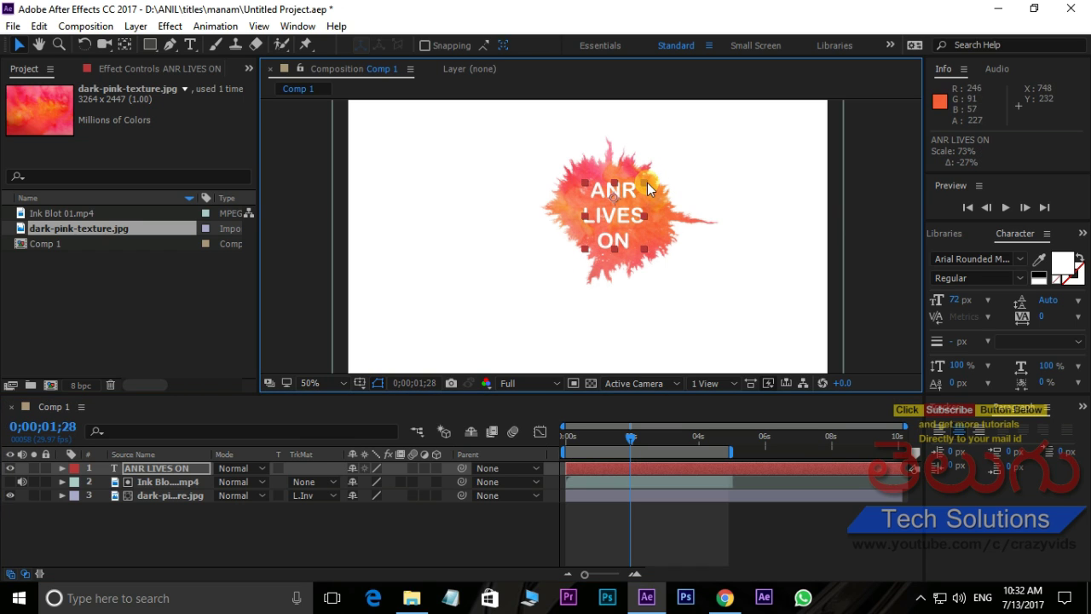
scroll(647, 184, "up", 1)
left_click_drag(647, 189, 644, 181)
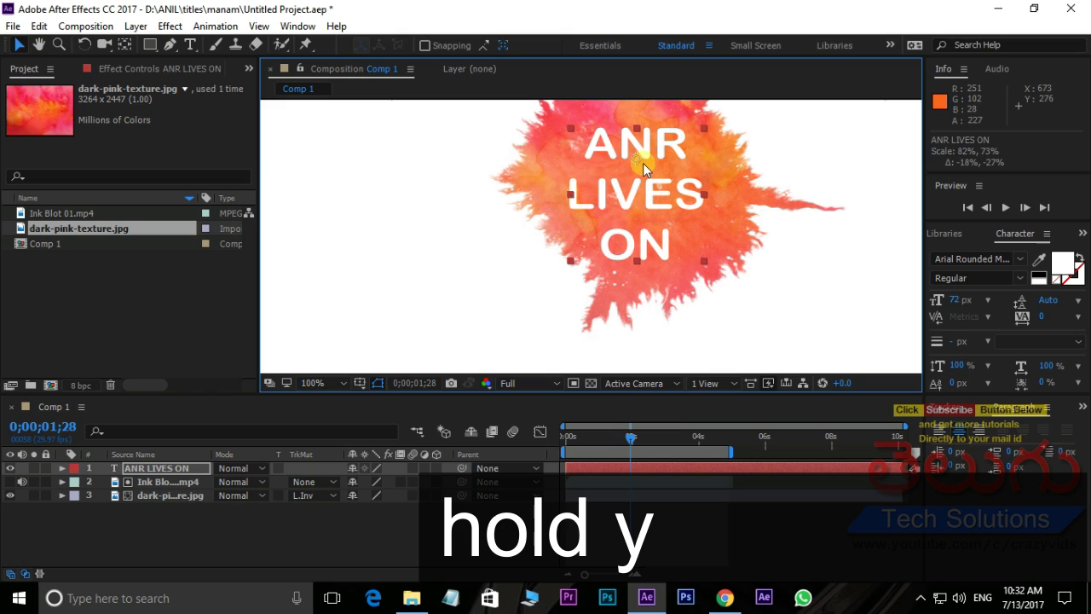
Move the text layer's anchor point to the centre of its lettering.
key("y")
left_click_drag(642, 163, 637, 197)
left_click(654, 495)
Set an Opacity keyframe of 0% on the text at the composition start.
left_click_drag(631, 440, 533, 452)
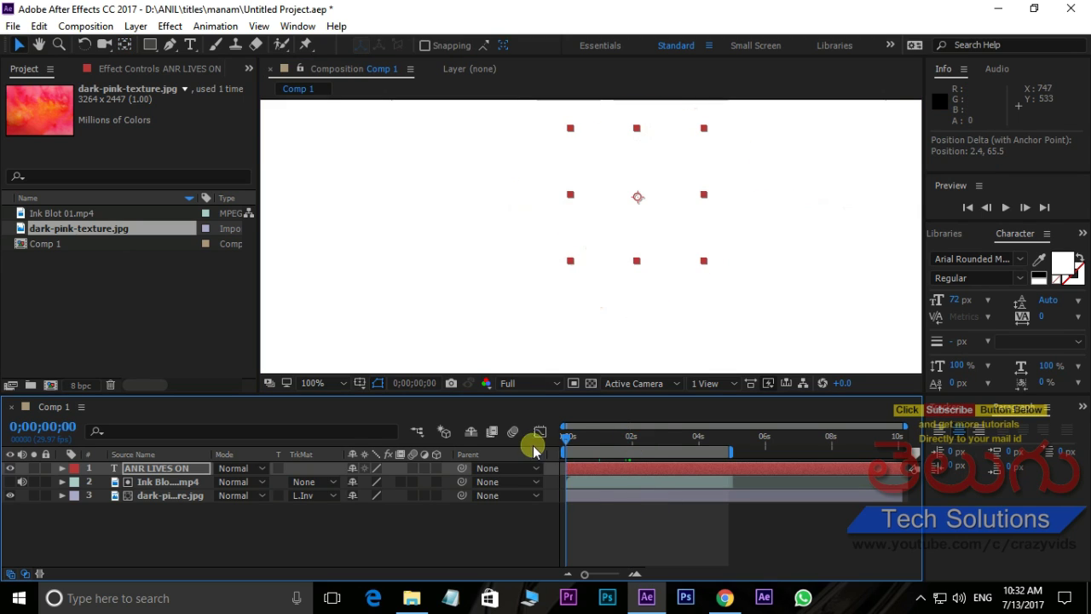
left_click(158, 468)
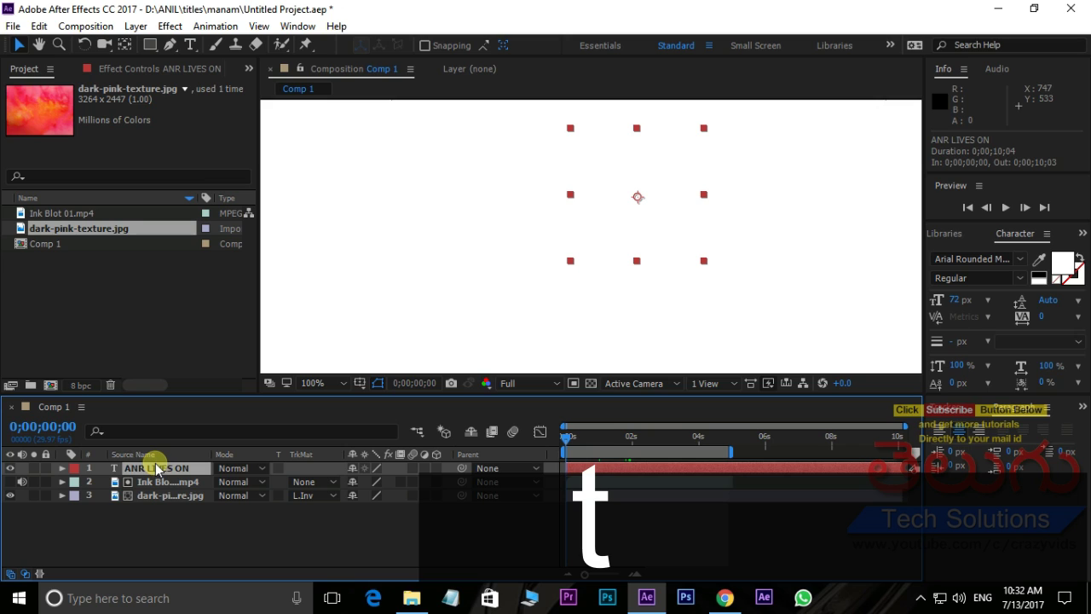
key("t")
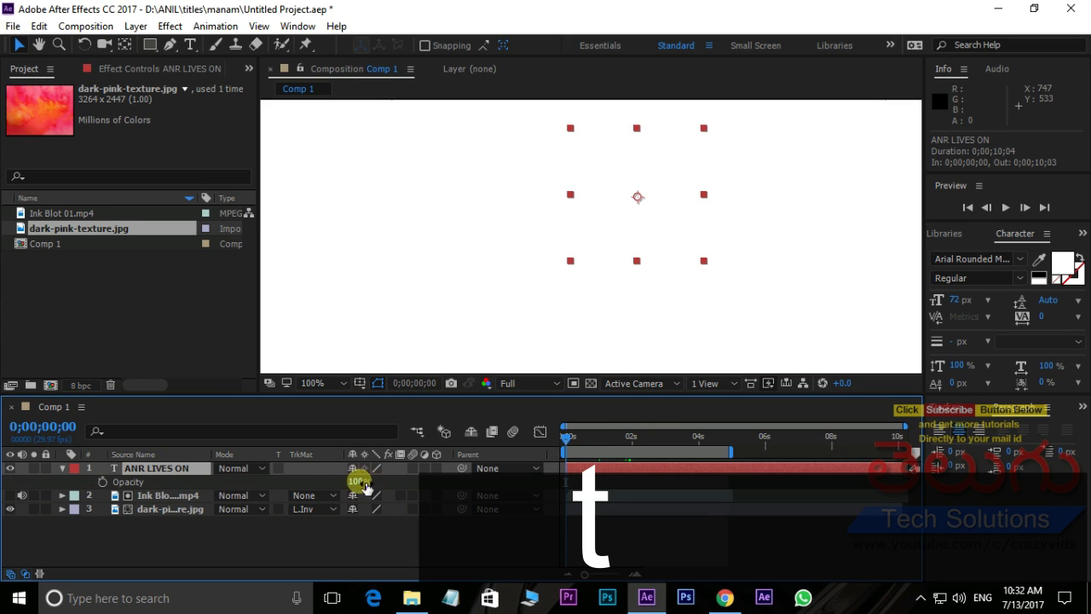
left_click_drag(365, 484, 297, 482)
left_click(583, 458)
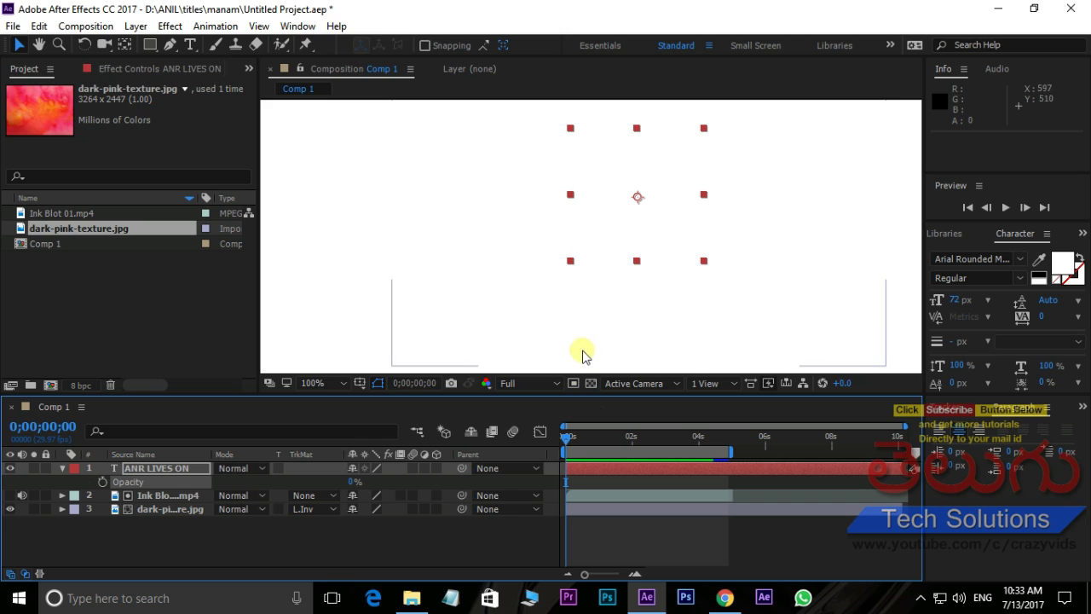
Set the text's Opacity to 100% at 0;00;01;19.
left_click_drag(582, 444, 639, 438)
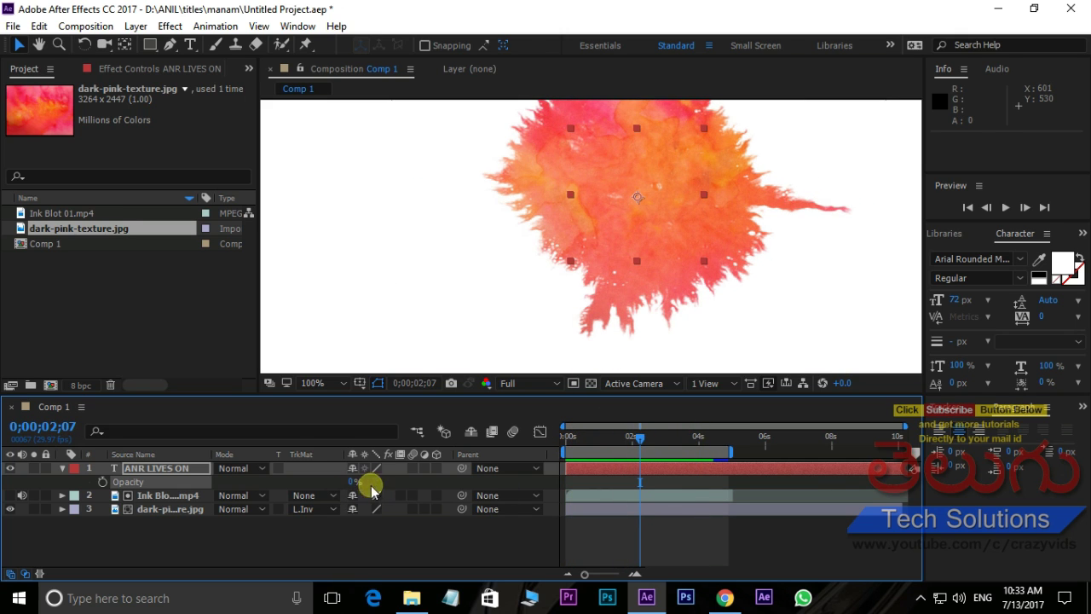
left_click_drag(639, 438, 558, 439)
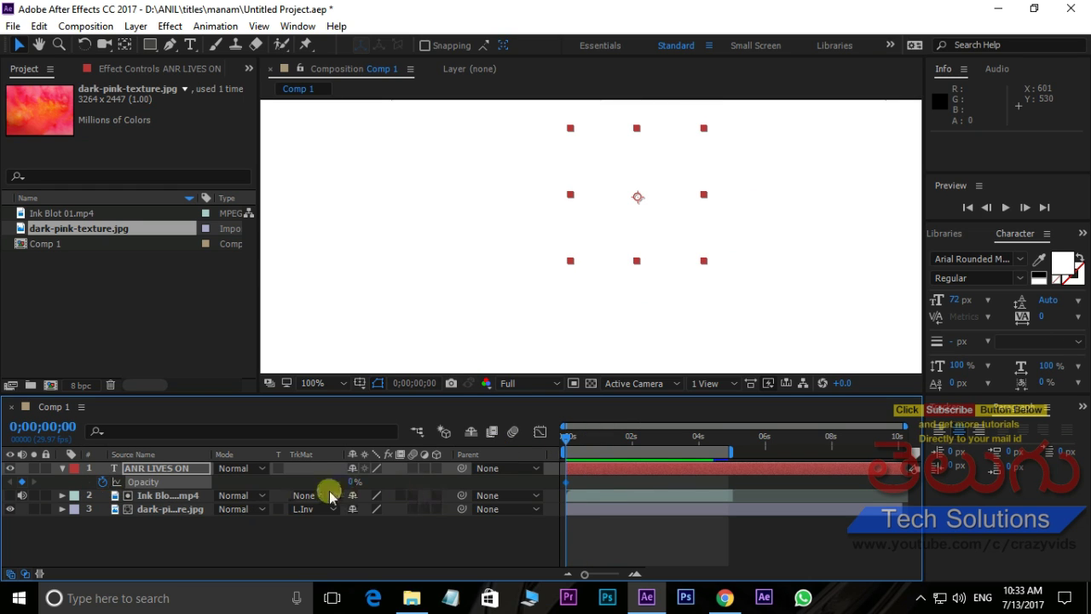
left_click_drag(566, 441, 622, 445)
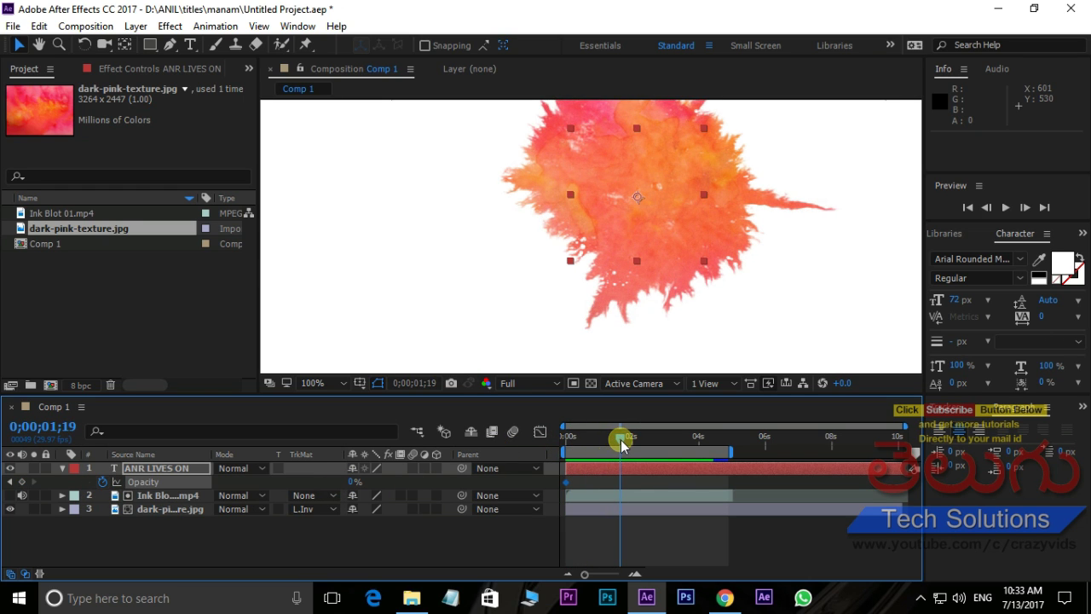
left_click_drag(354, 483, 491, 480)
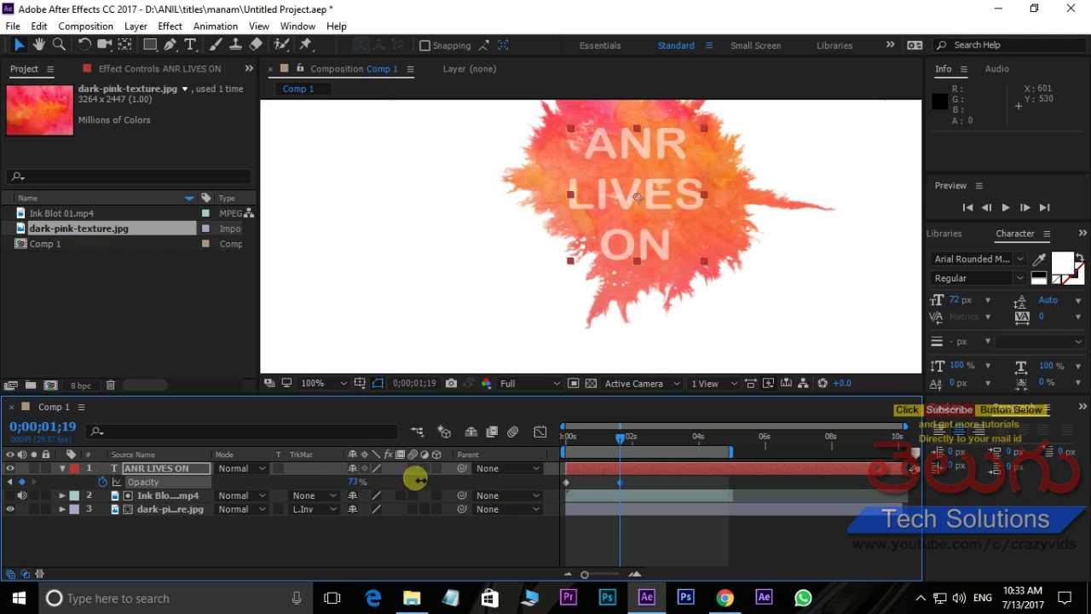
Preview the fade-in and nudge the 100% opacity keyframe slightly later.
left_click_drag(624, 449, 540, 433)
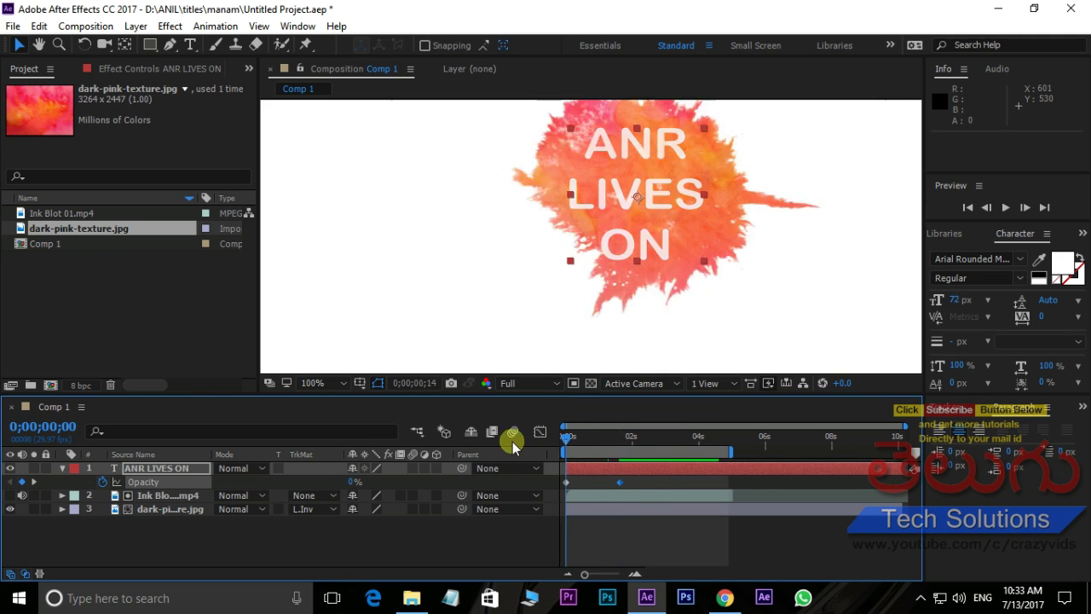
key("space")
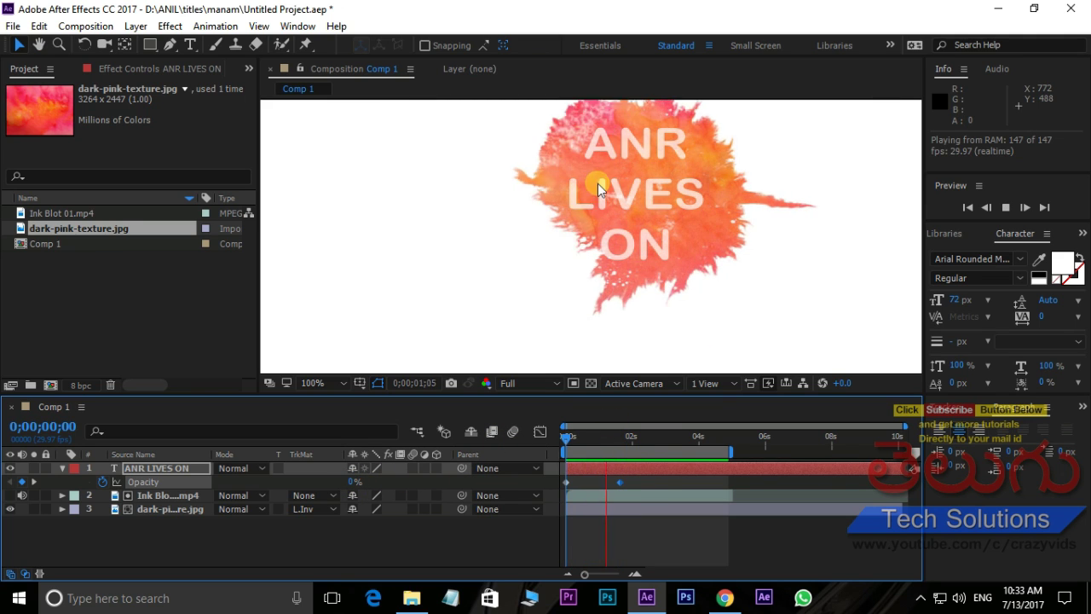
left_click(654, 464)
left_click(625, 482)
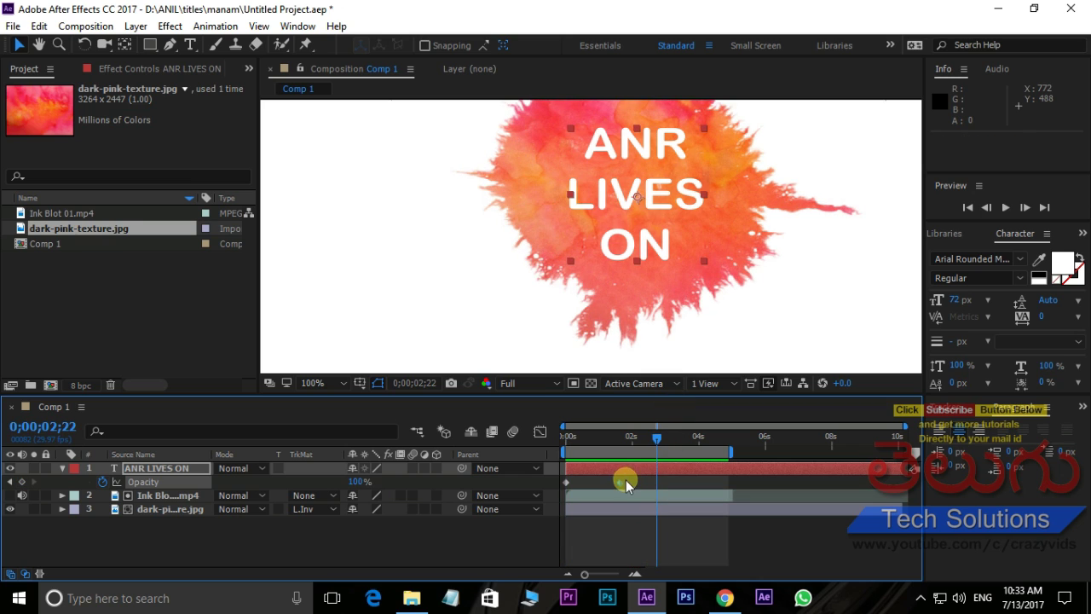
left_click_drag(620, 477, 628, 480)
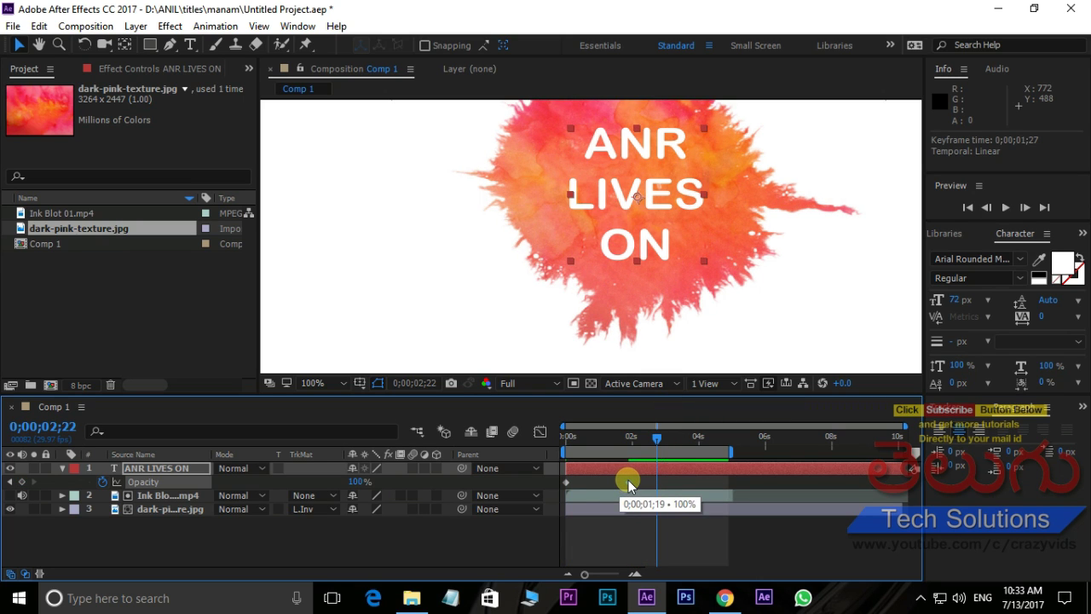
mouse_move(656, 438)
left_mouse_down()
mouse_move(586, 445)
mouse_move(594, 459)
mouse_move(594, 444)
left_mouse_up()
Add a larger Scale keyframe at 0;00;04;26 so the text grows over time.
key("shift+s")
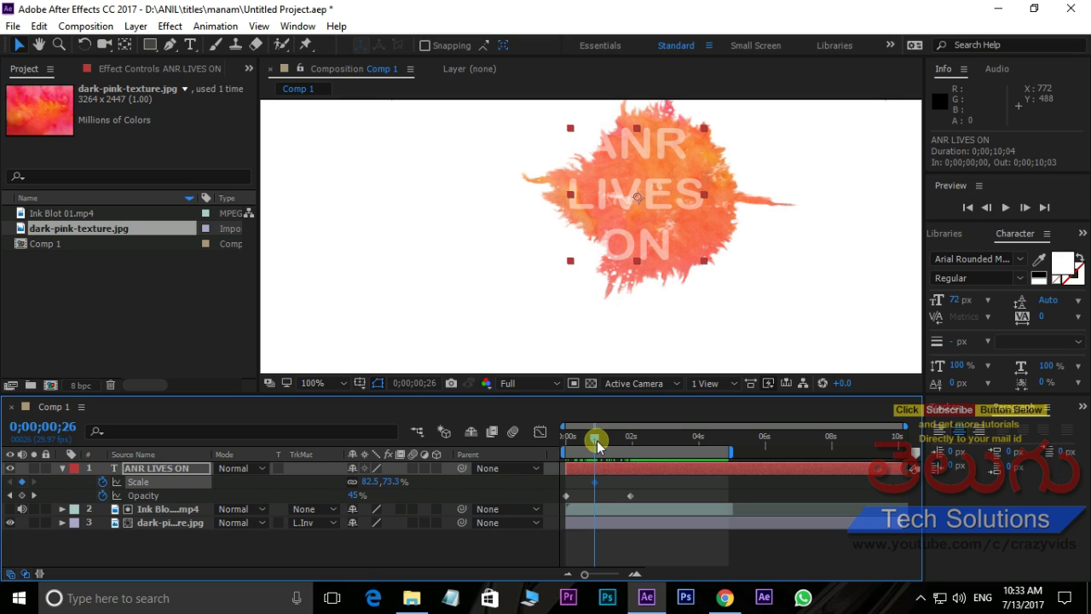
left_click_drag(597, 443, 728, 447)
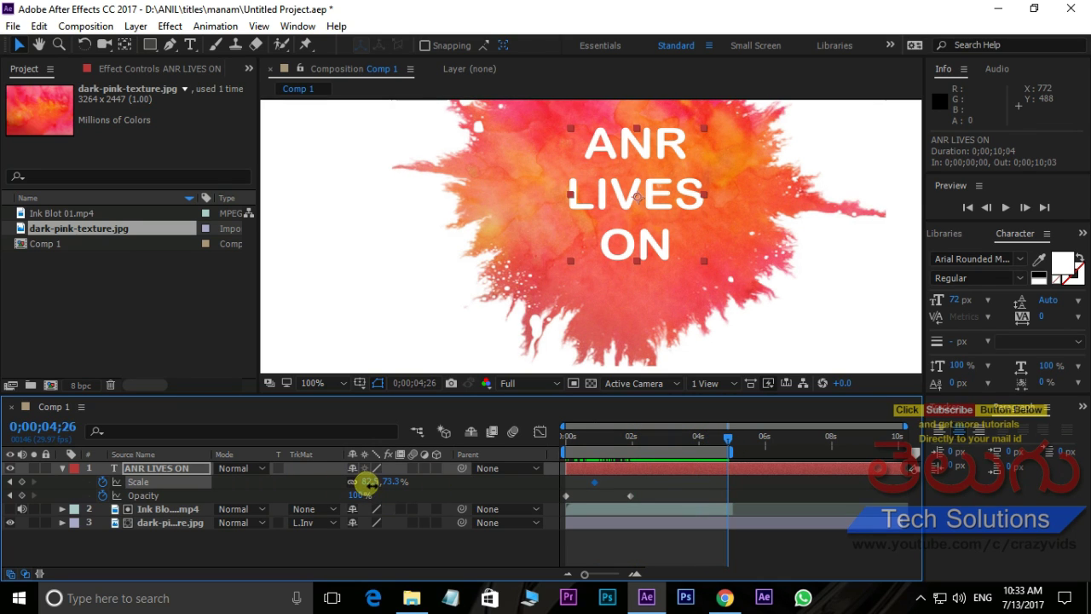
mouse_move(366, 483)
left_mouse_down()
mouse_move(397, 480)
mouse_move(385, 479)
left_mouse_up()
Preview the growing text from the start, then bring up the Import File dialog.
left_click_drag(726, 449, 562, 451)
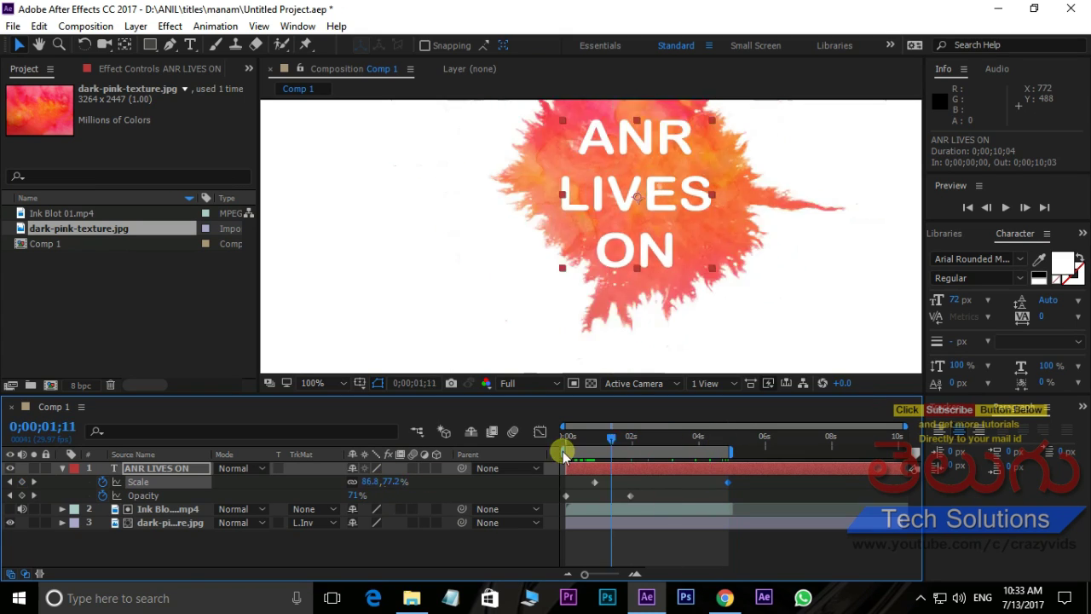
key("space")
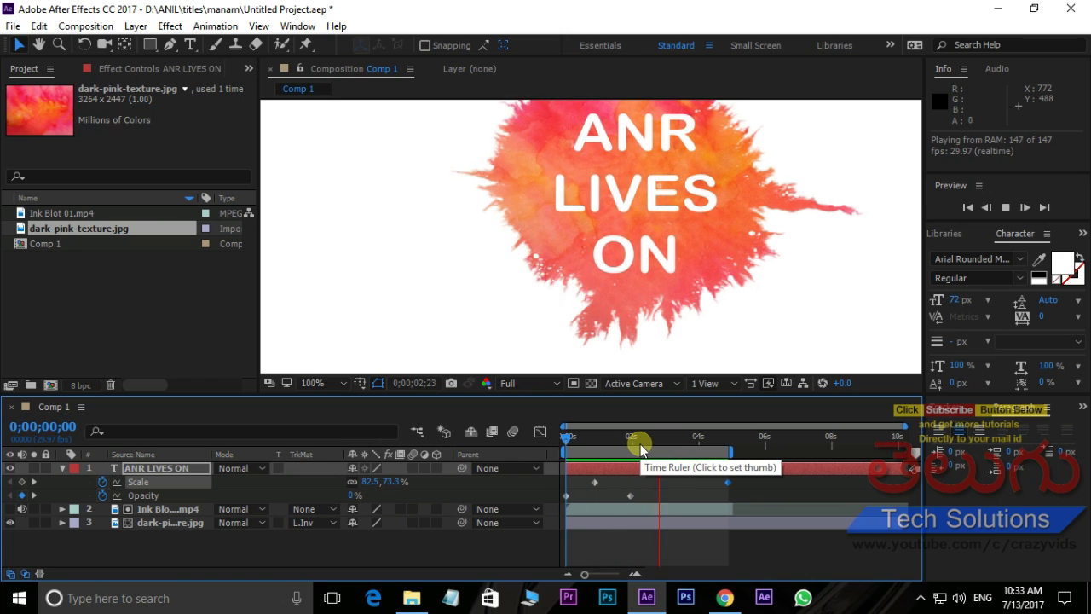
key("space")
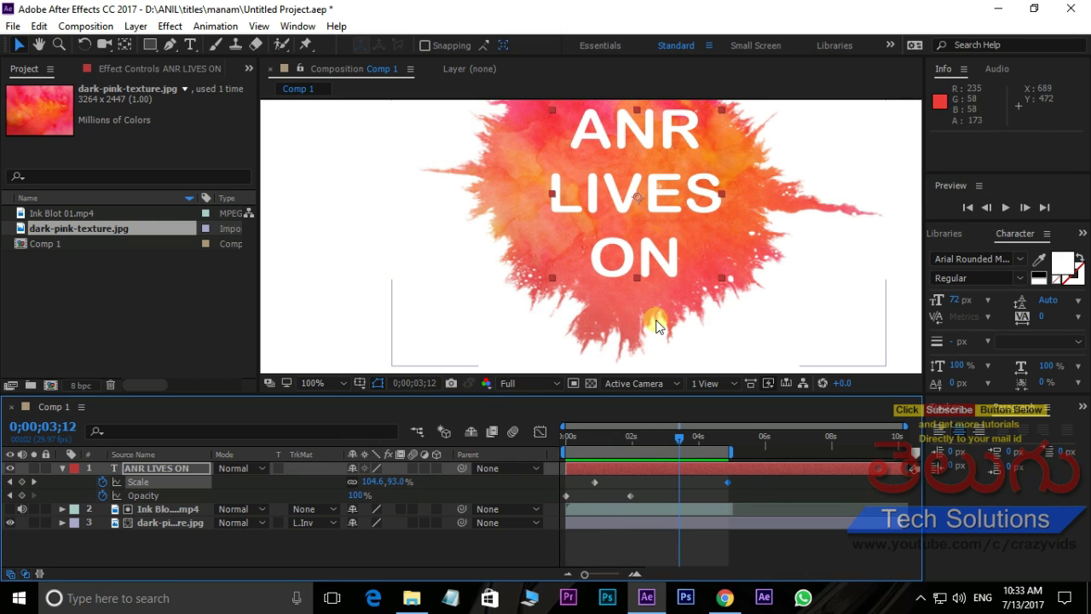
scroll(652, 307, "down", 2)
left_click(106, 289)
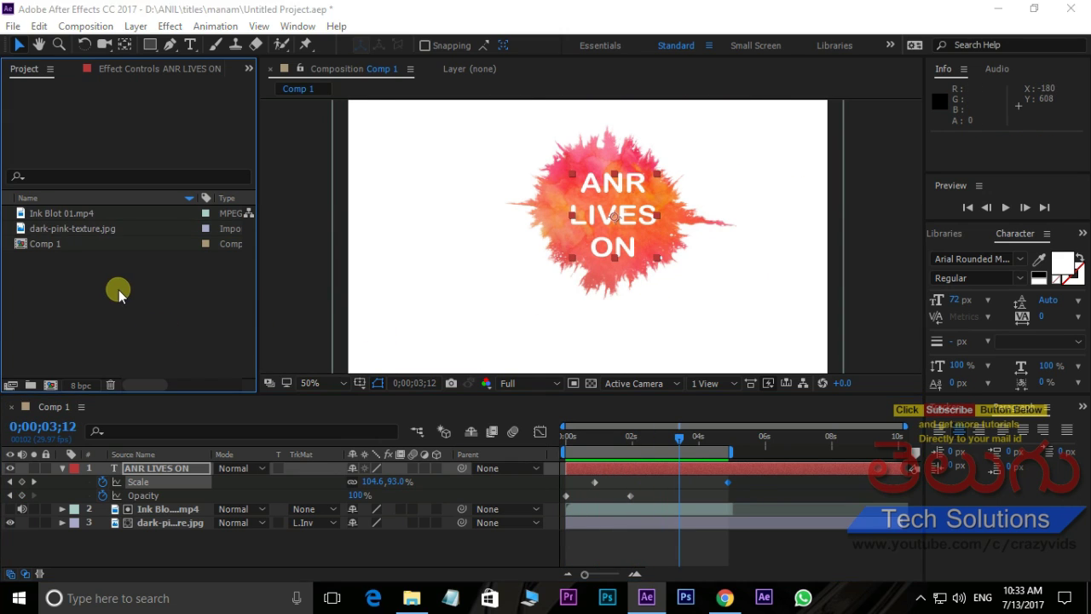
double_click(119, 290)
Import the 3-Manam PNG, place it above ANR LIVES ON, and shift it up-right.
left_click(285, 166)
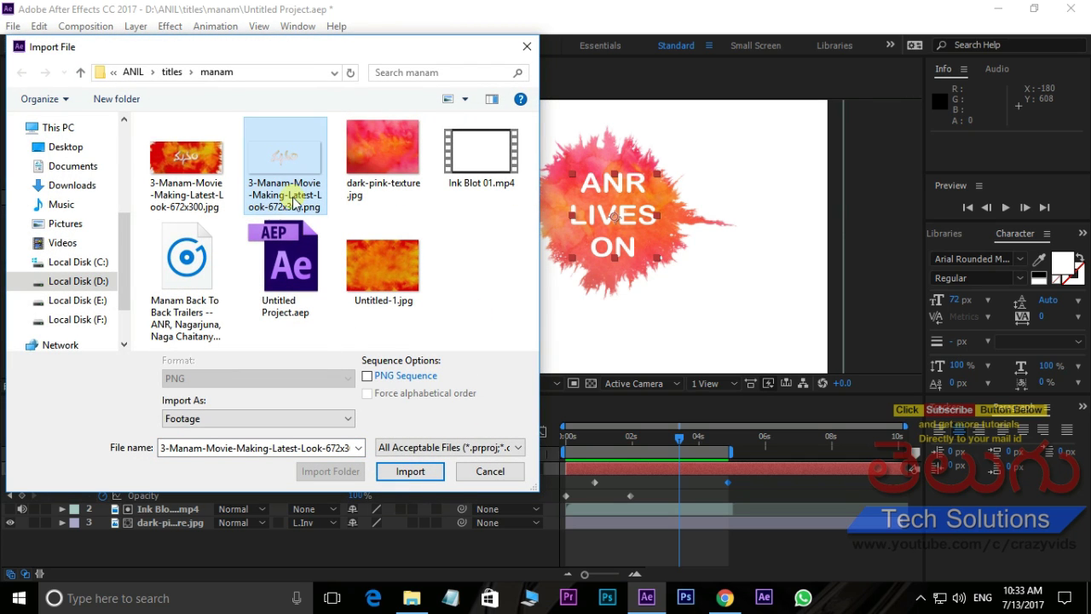
left_click(415, 475)
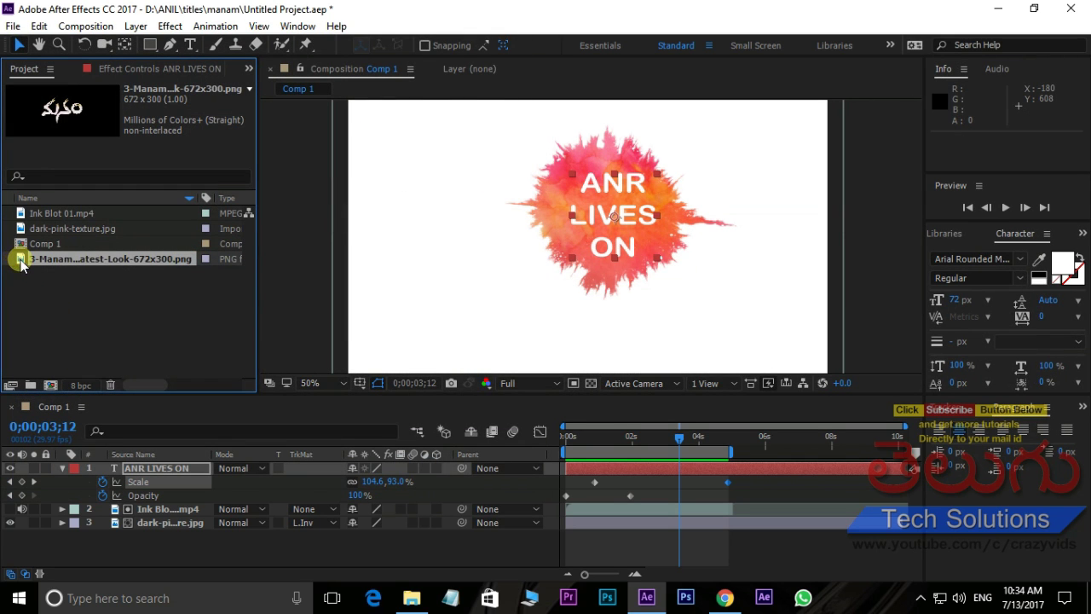
left_click_drag(20, 265, 149, 468)
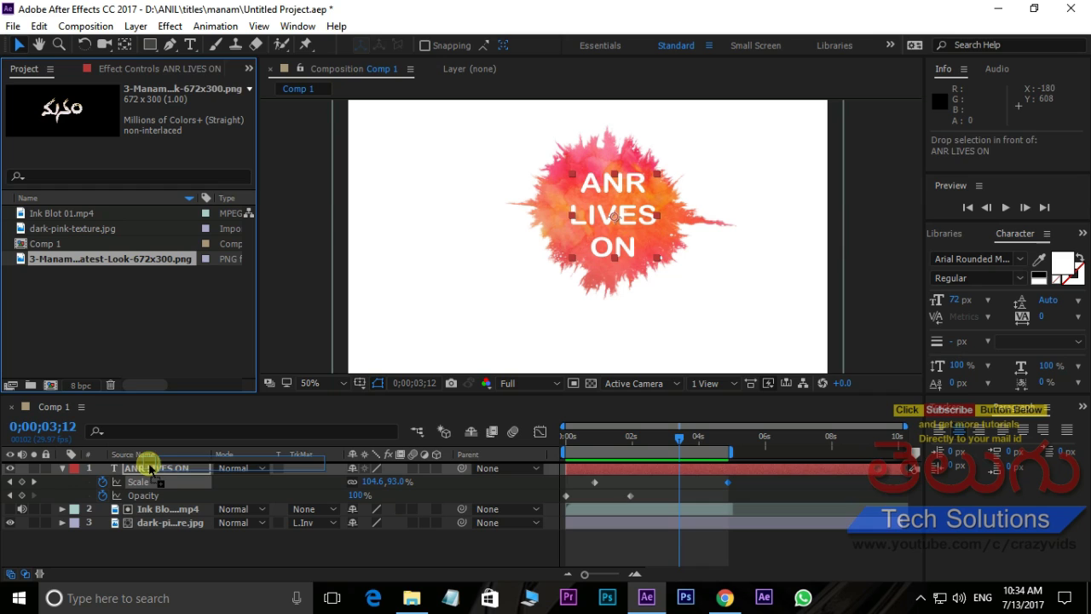
scroll(615, 234, "up", 2)
scroll(615, 247, "down", 2)
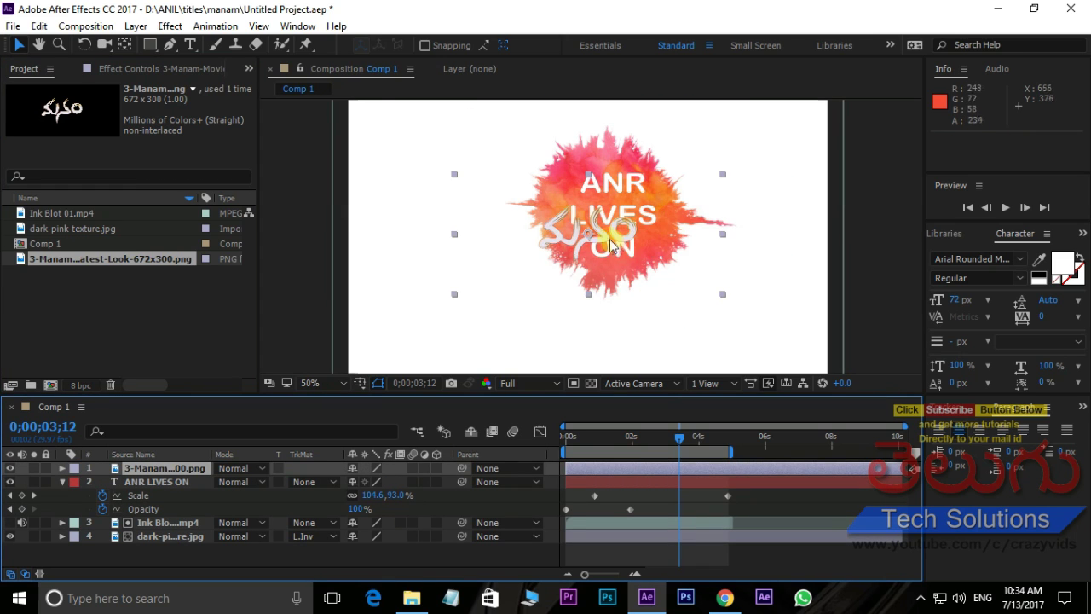
left_click_drag(612, 246, 634, 224)
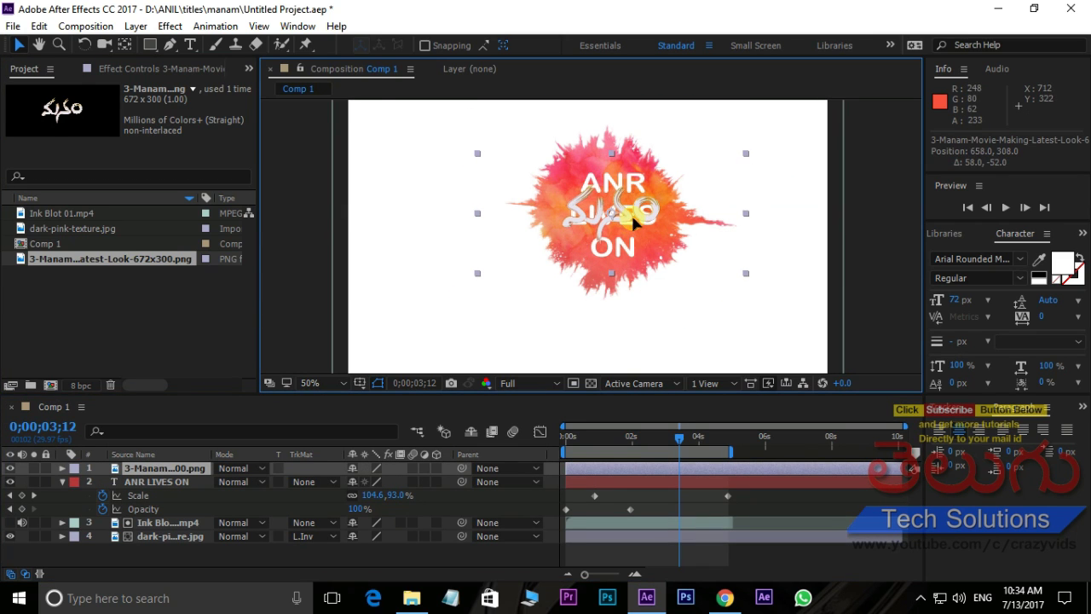
scroll(623, 204, "up", 2)
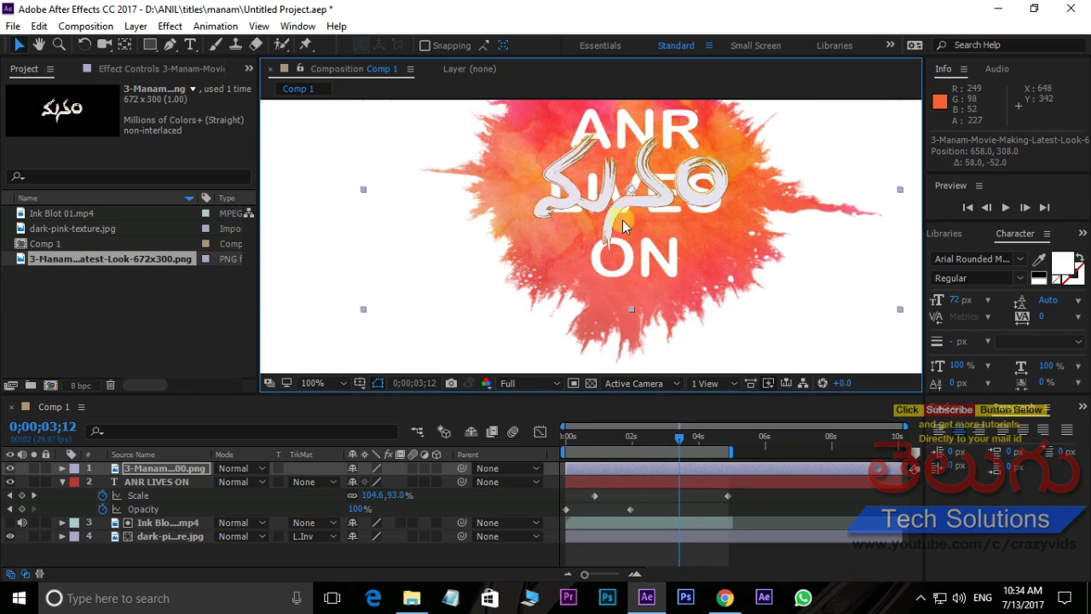
Set the Manam title layer's Opacity to 1%.
left_click(576, 473)
key("t")
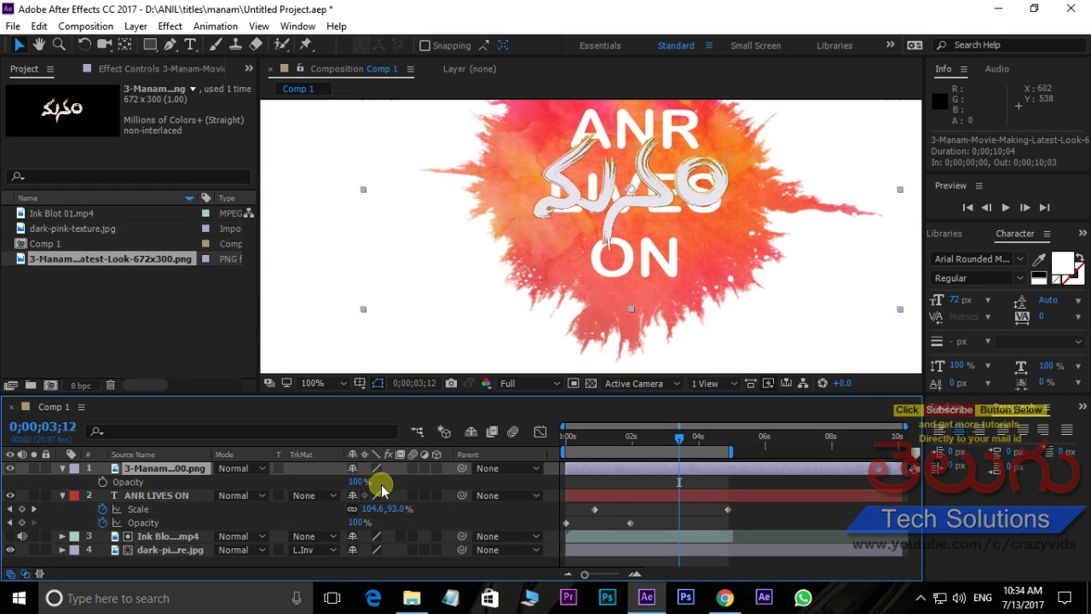
left_click_drag(362, 482, 235, 464)
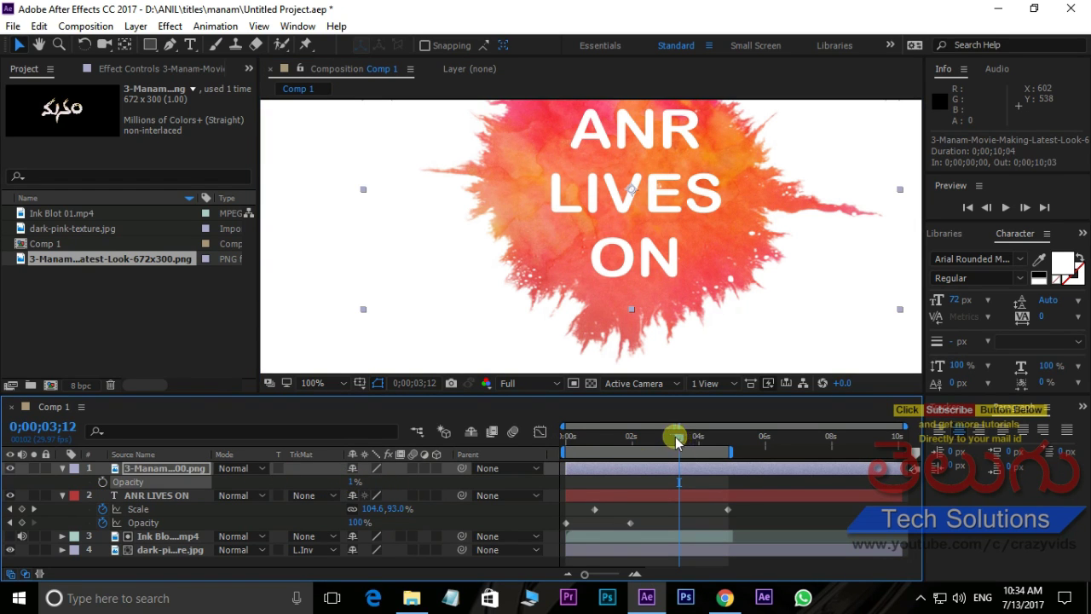
mouse_move(678, 440)
left_mouse_down()
mouse_move(616, 440)
mouse_move(670, 443)
mouse_move(661, 439)
left_mouse_up()
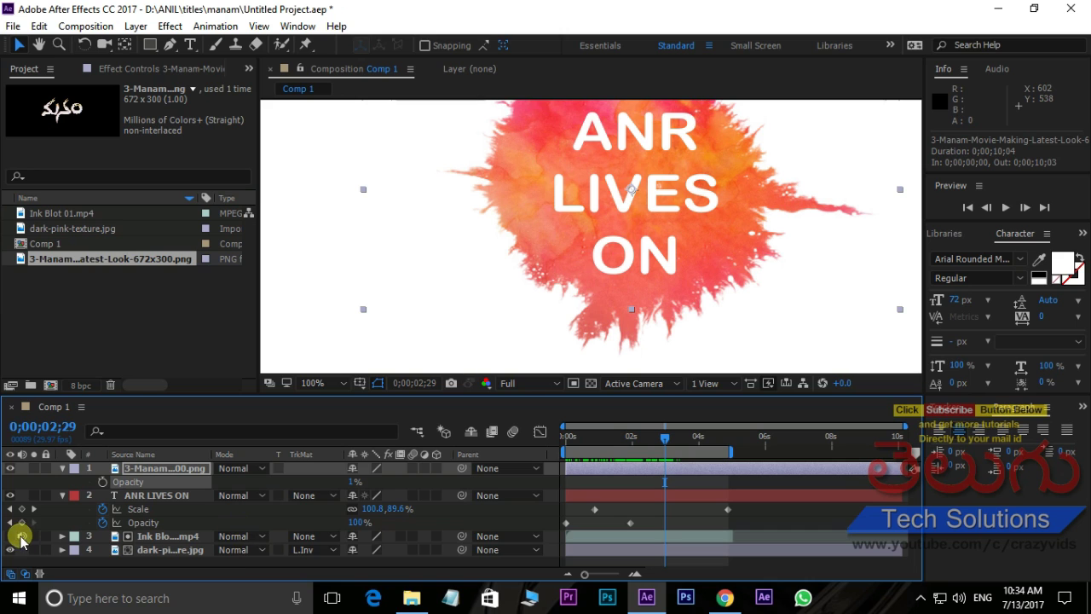
Keyframe ANR LIVES ON at 100% opacity near 2;29, fading to 0% at 4;26.
left_click(22, 522)
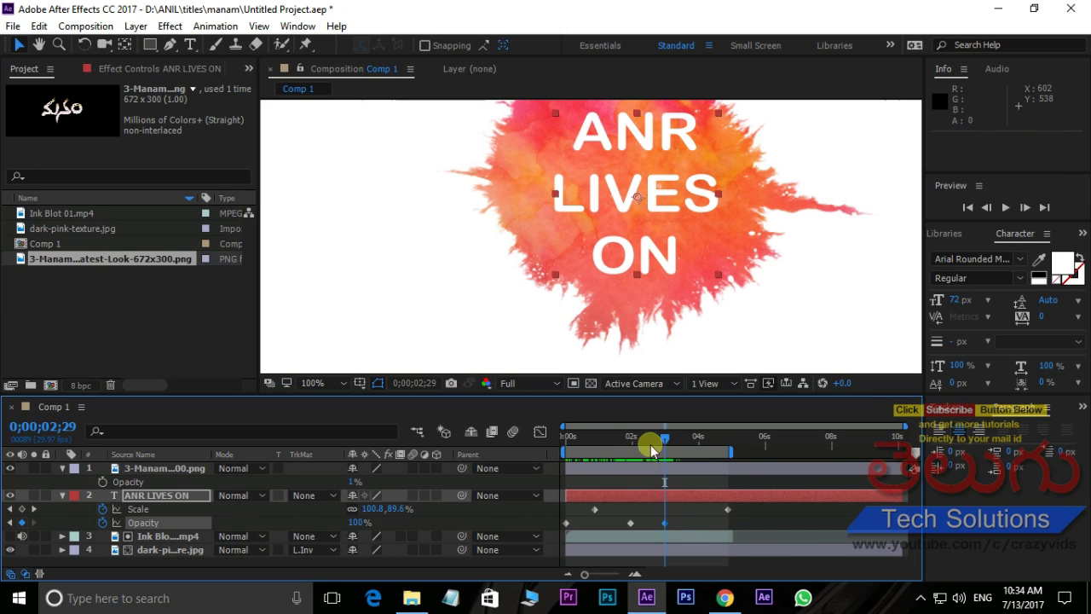
left_click_drag(654, 441, 670, 440)
left_click_drag(733, 464, 729, 463)
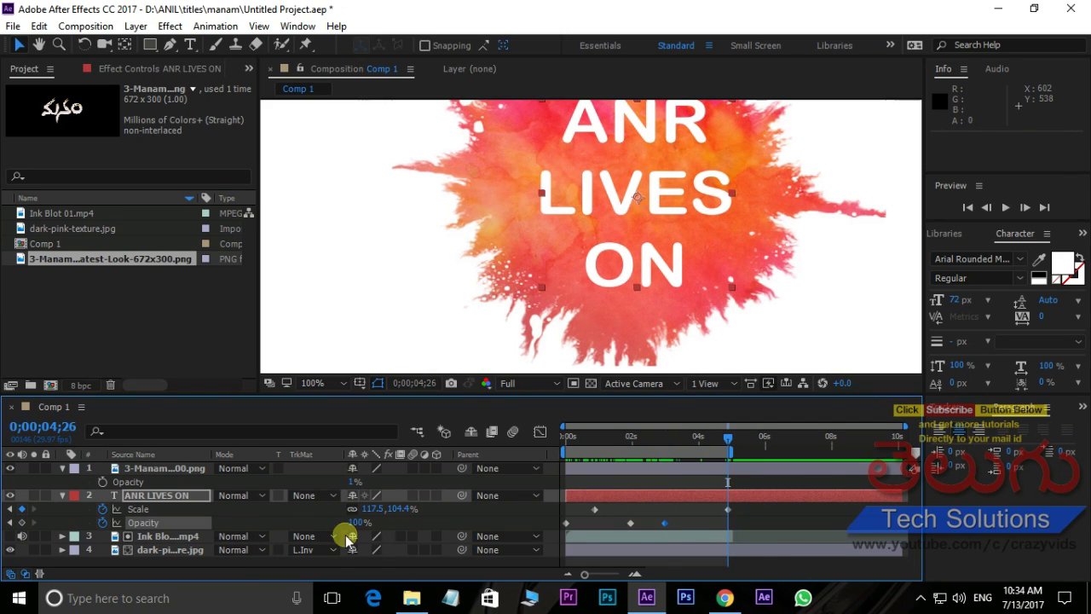
left_click_drag(358, 525, 219, 514)
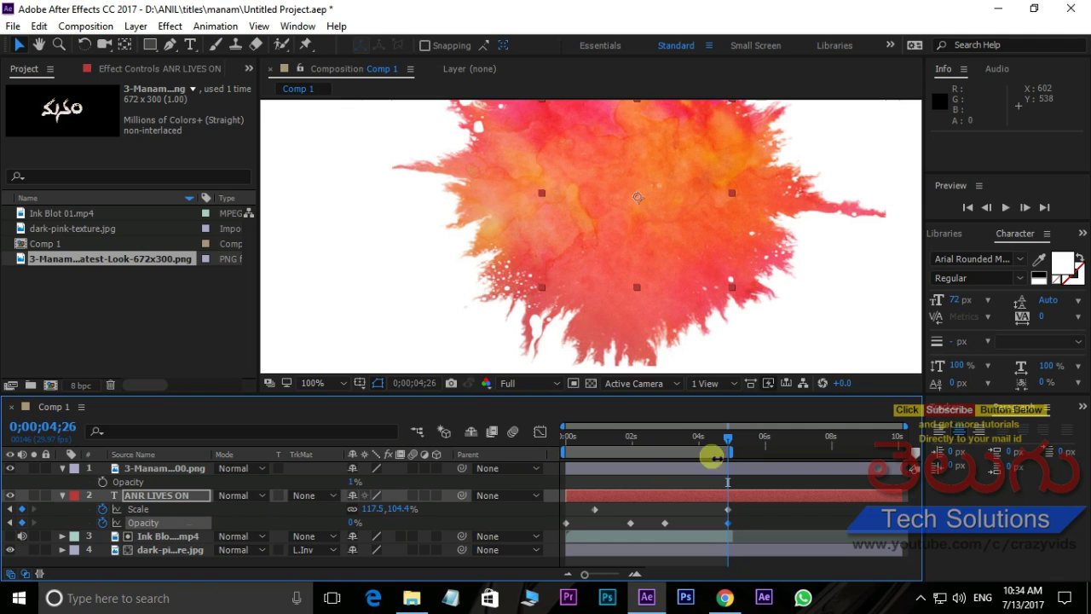
mouse_move(711, 457)
left_mouse_down()
mouse_move(636, 473)
mouse_move(679, 476)
mouse_move(665, 475)
left_mouse_up()
Keyframe the logo's opacity 0% at 2;18 and 100% at 4;01; move the text's fade-out keyframe to 3;19.
left_click(163, 470)
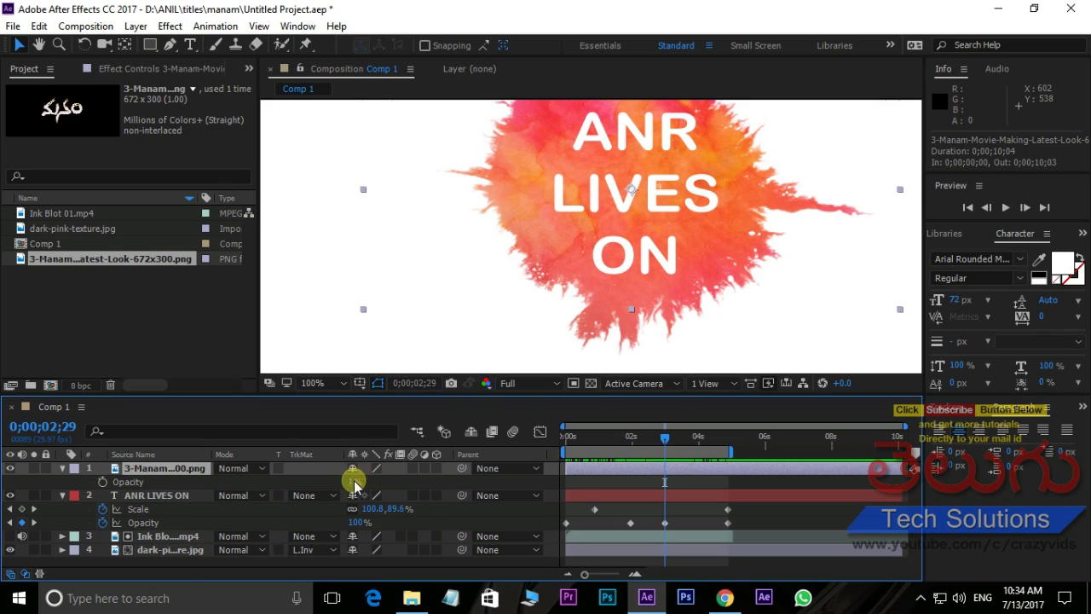
left_click_drag(353, 481, 323, 480)
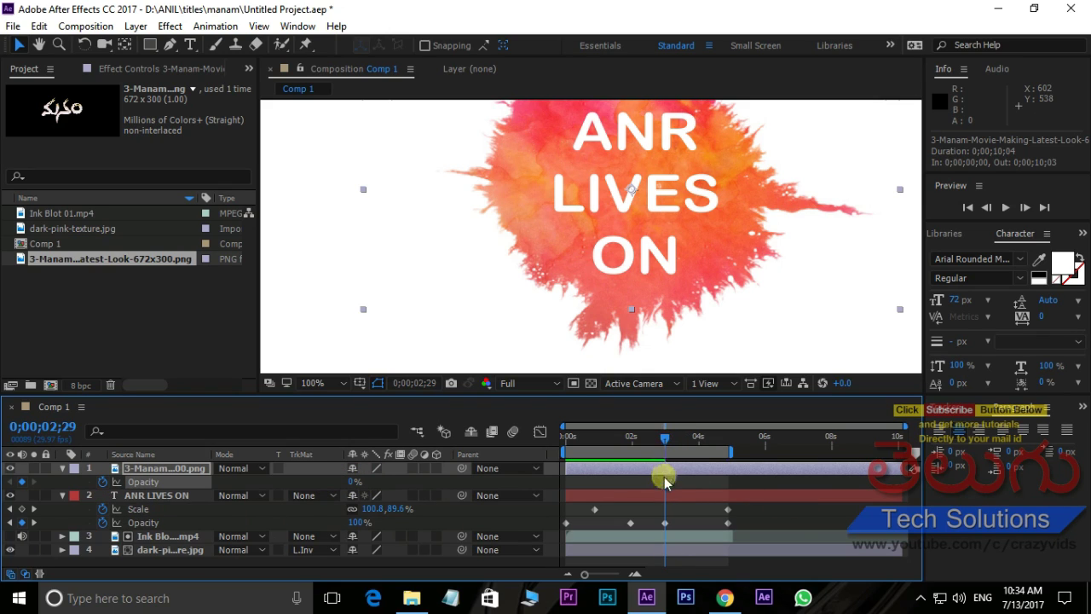
left_click_drag(666, 484, 653, 482)
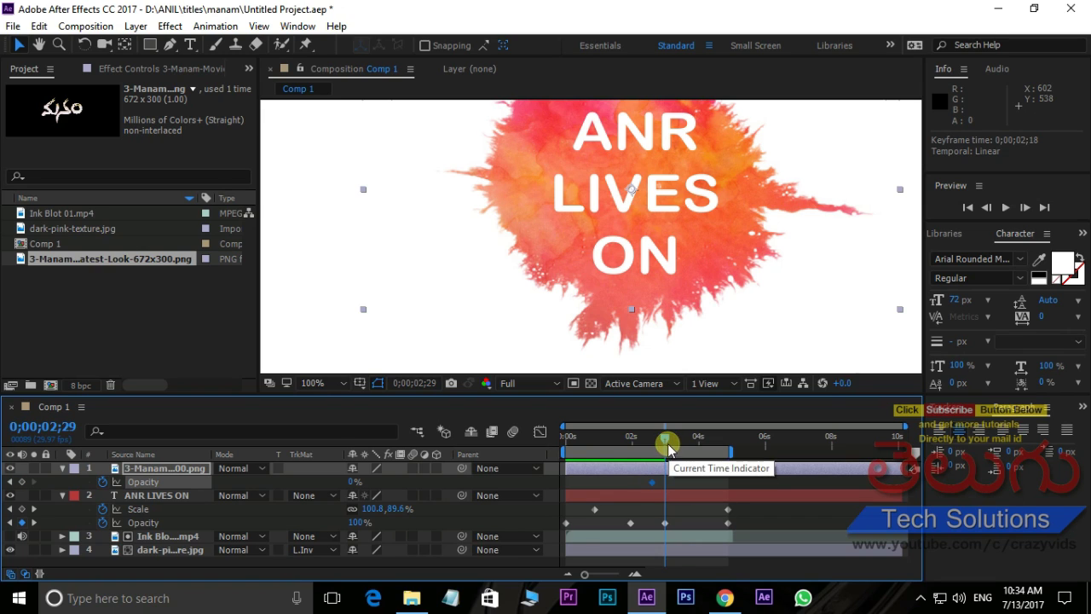
left_click_drag(664, 439, 686, 444)
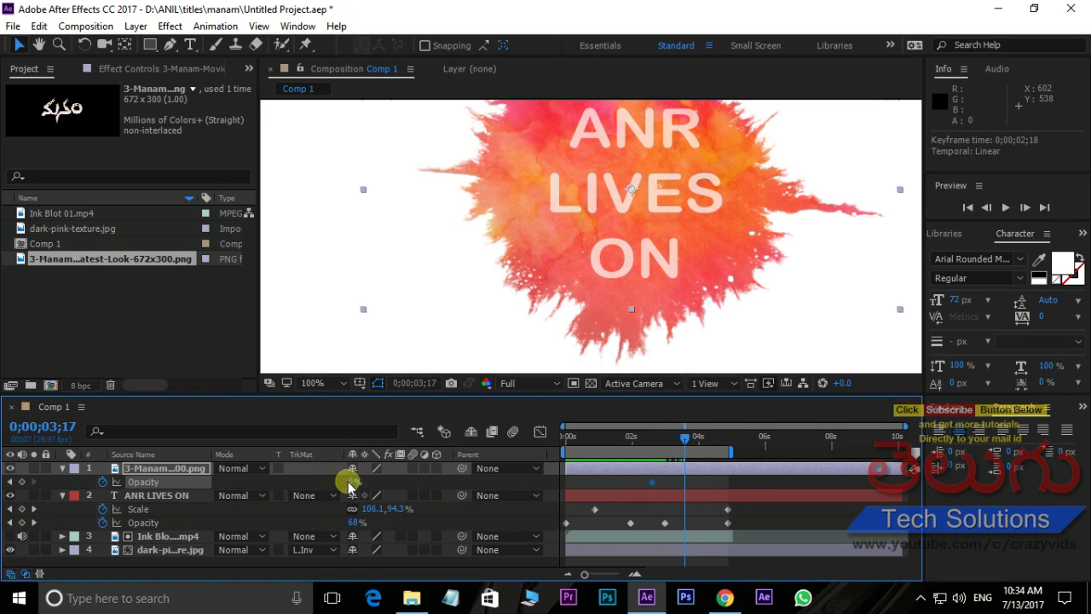
left_click_drag(355, 482, 519, 480)
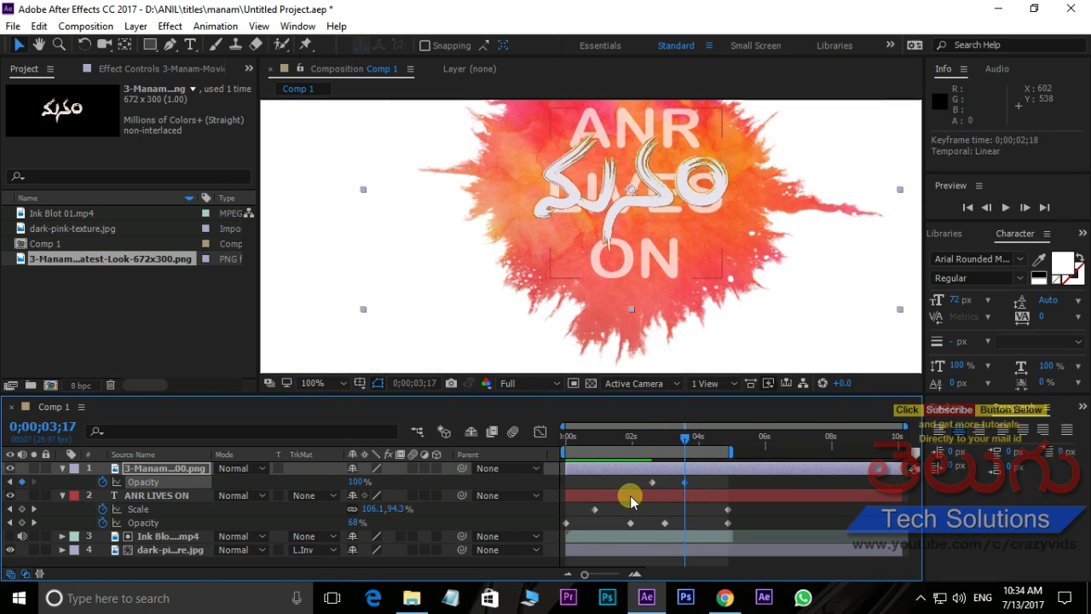
left_click_drag(687, 482, 700, 482)
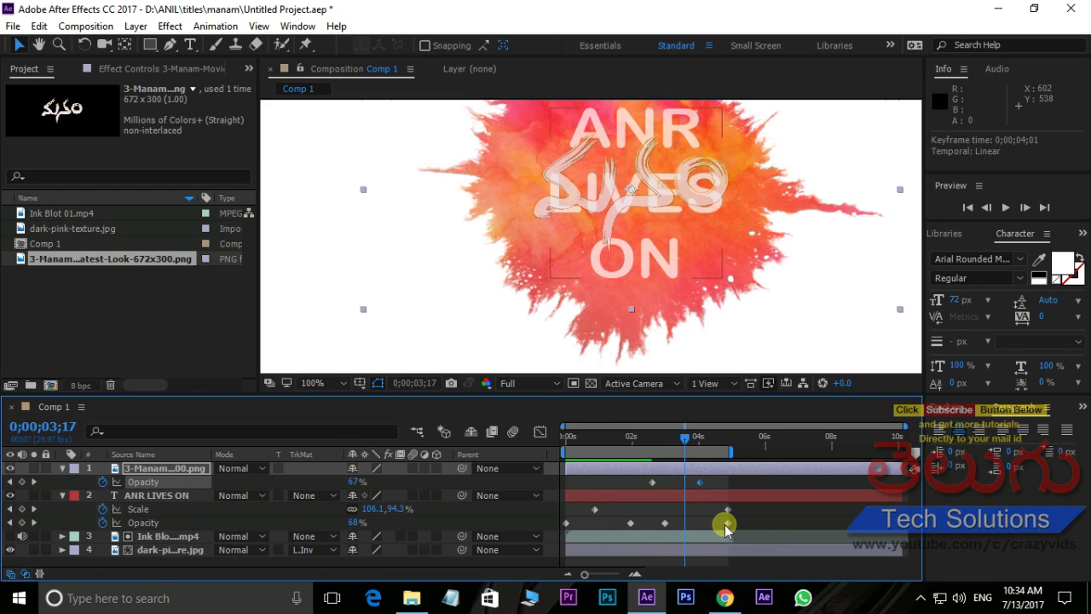
left_click_drag(729, 524, 687, 522)
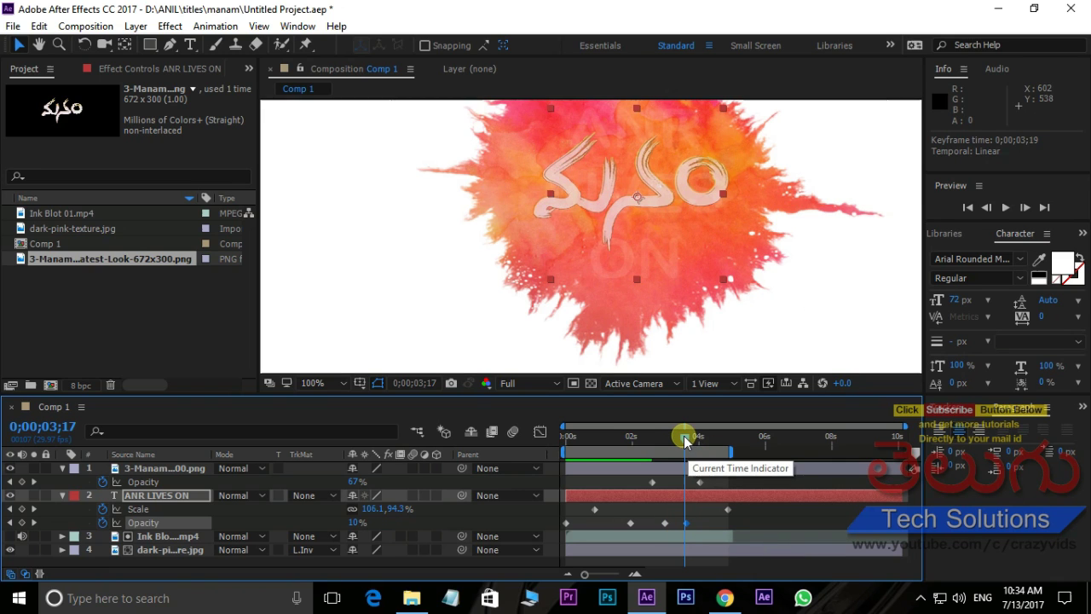
mouse_move(686, 436)
left_mouse_down()
mouse_move(665, 443)
mouse_move(686, 449)
mouse_move(670, 446)
mouse_move(677, 453)
left_mouse_up()
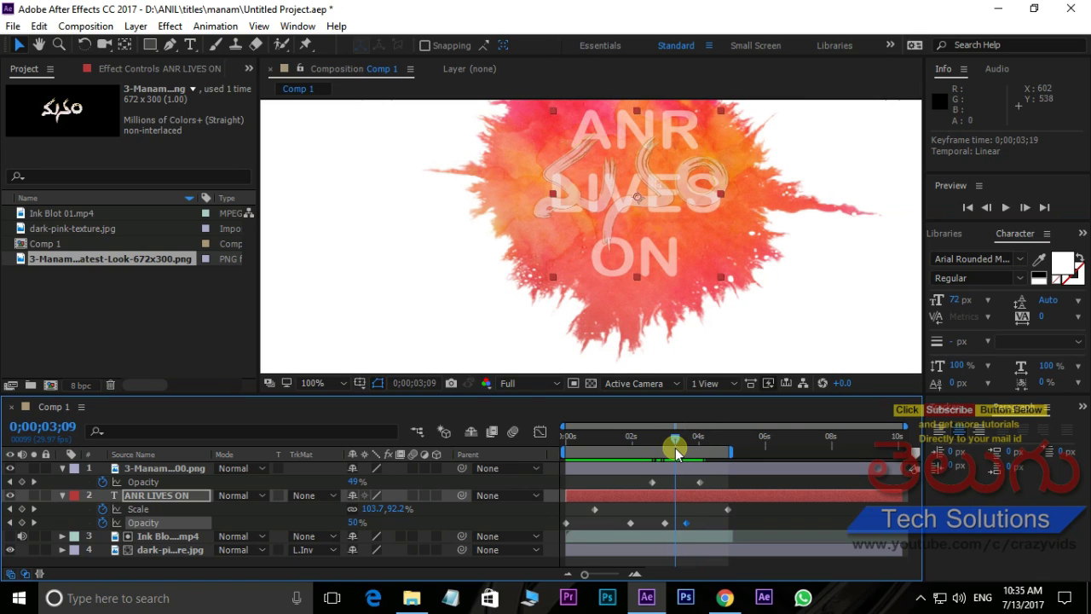
Keyframe the Manam logo's Scale from 100% to 135% at 4;26.
left_click(162, 469)
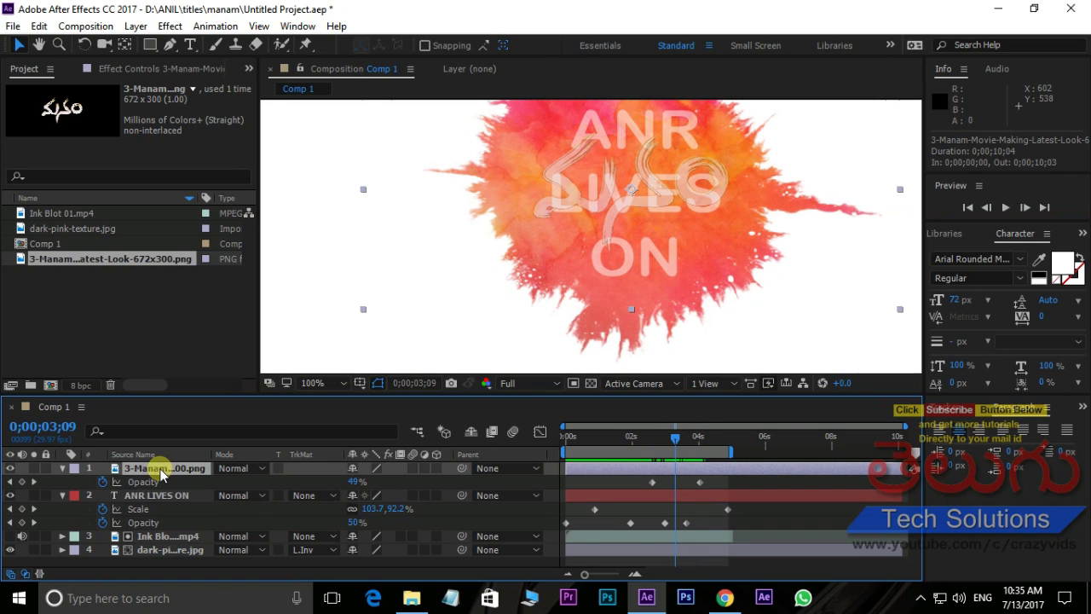
key("shift+s")
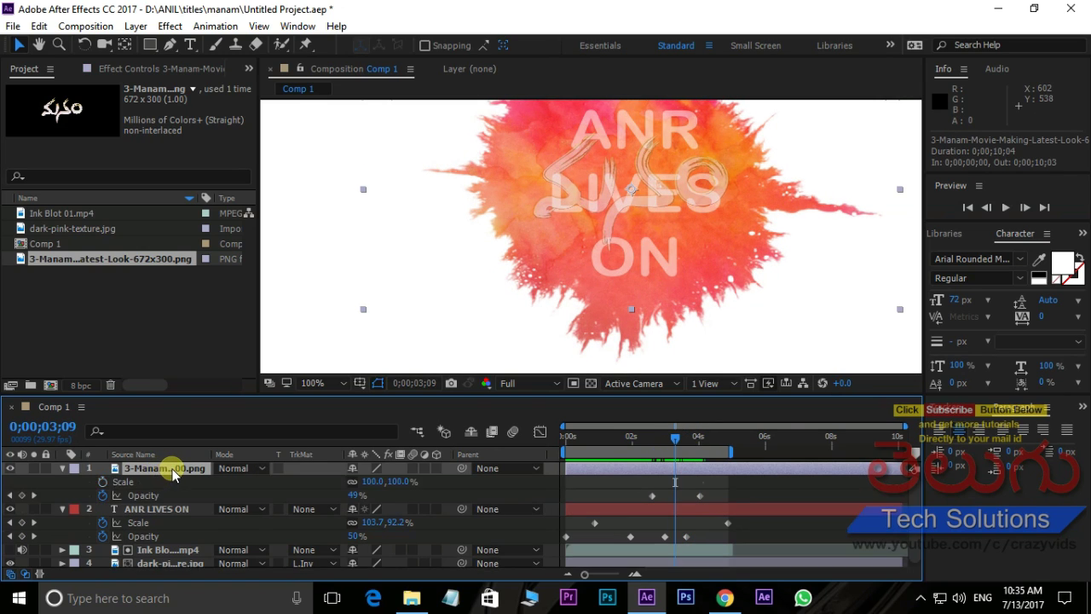
left_click(103, 482)
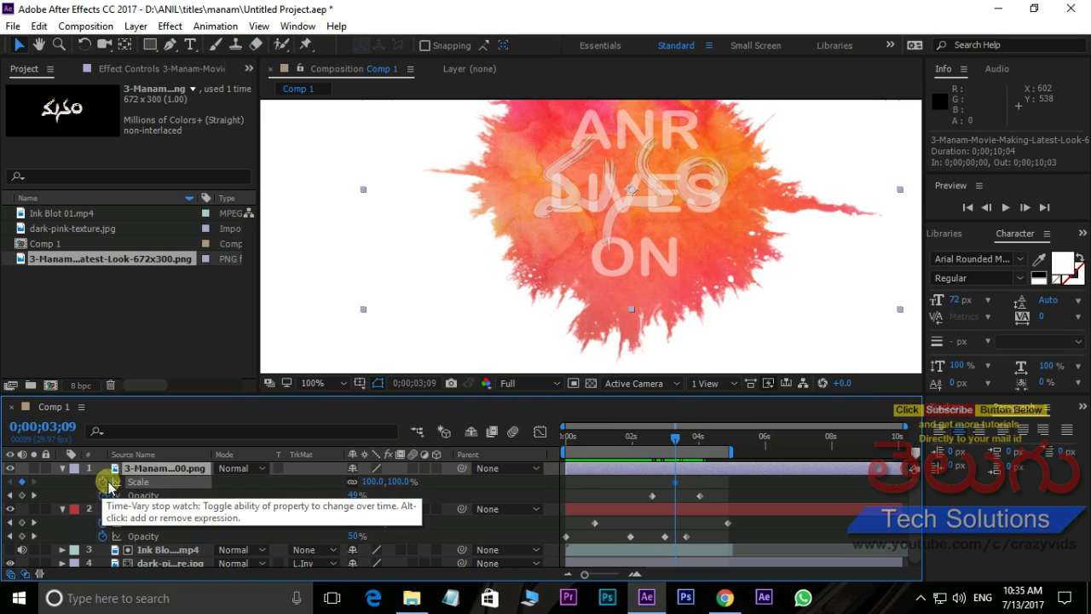
left_click_drag(690, 444, 731, 445)
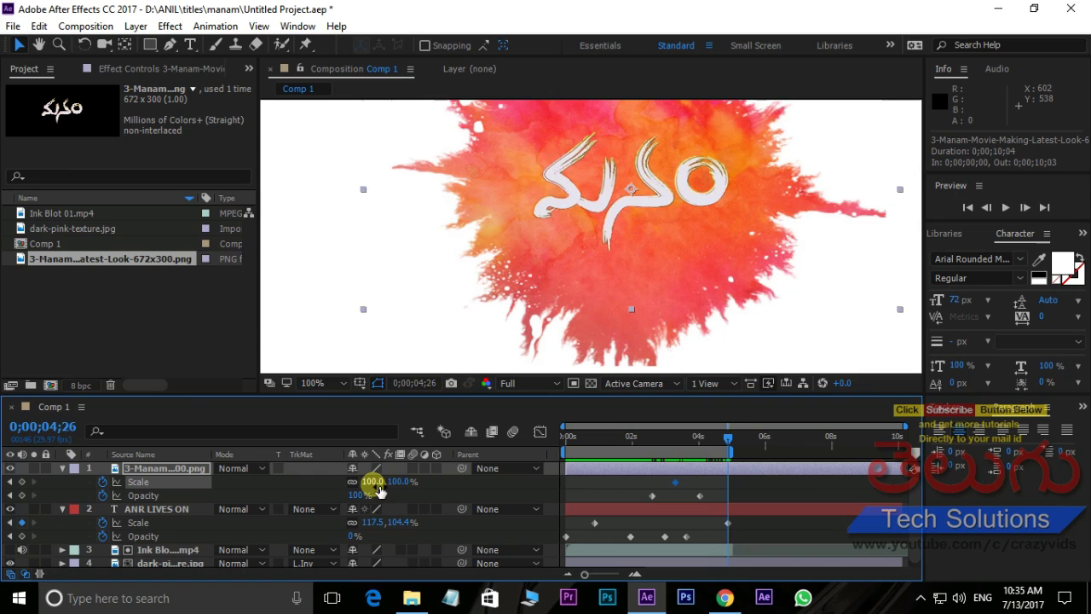
left_click_drag(375, 483, 397, 480)
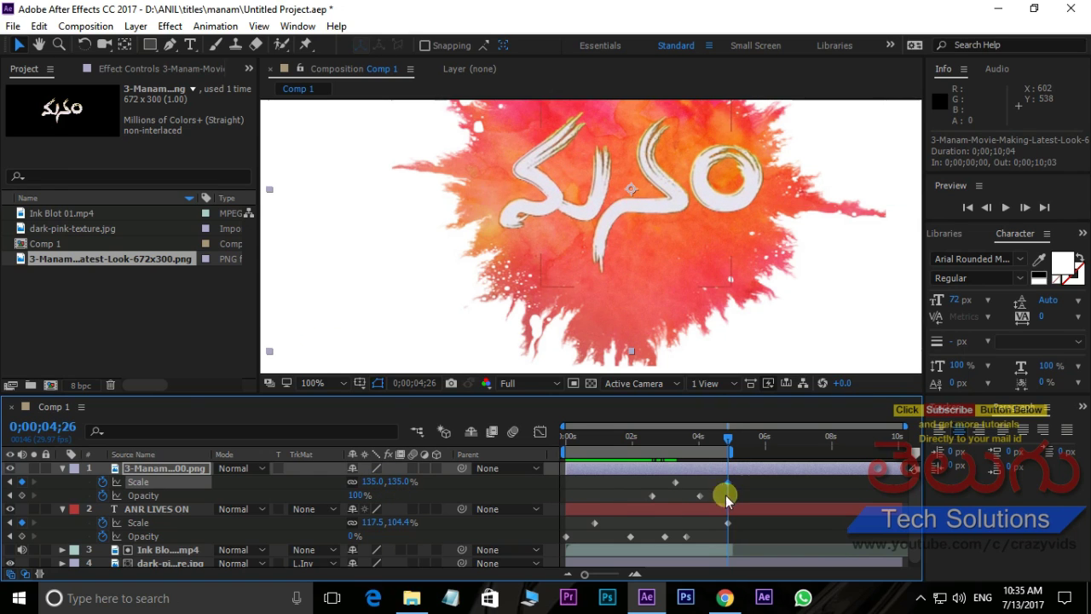
Preview the animation and move the logo's first Scale keyframe earlier to 2;23.
left_click_drag(729, 439, 625, 440)
key("space")
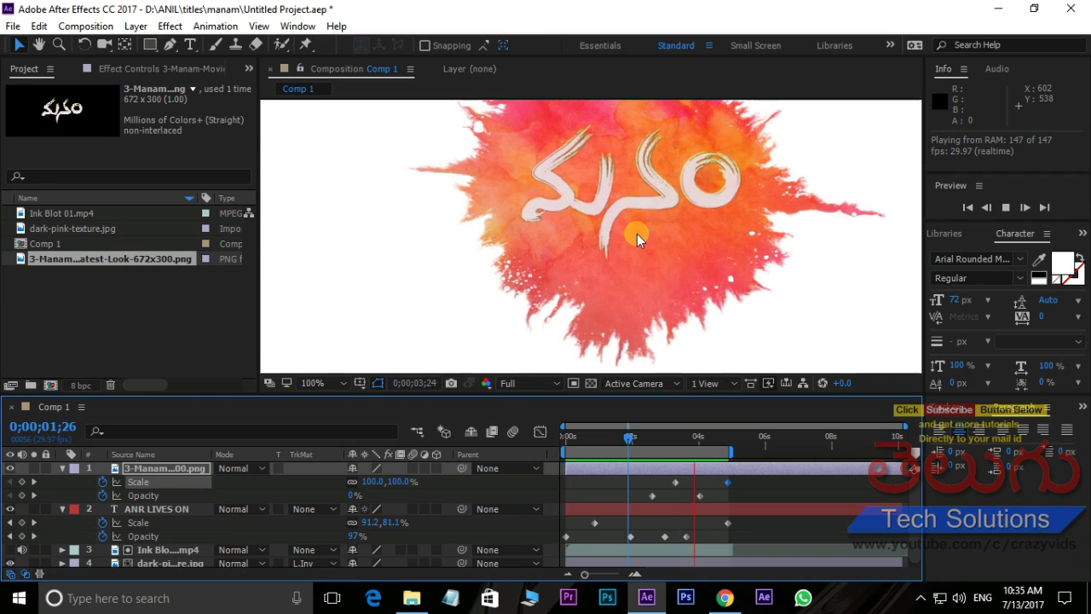
key("space")
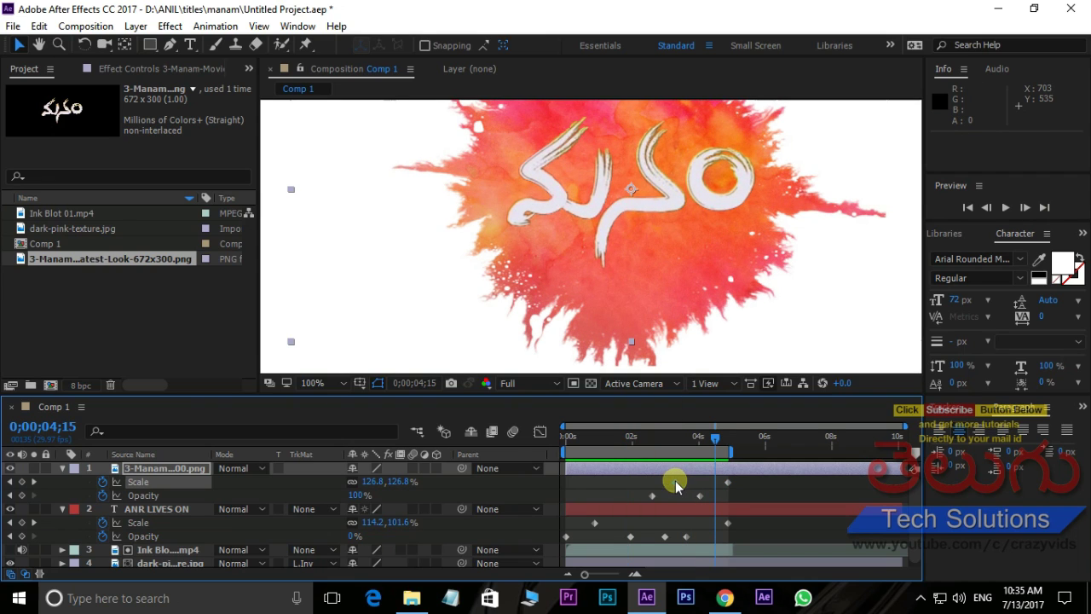
left_click_drag(675, 484, 656, 483)
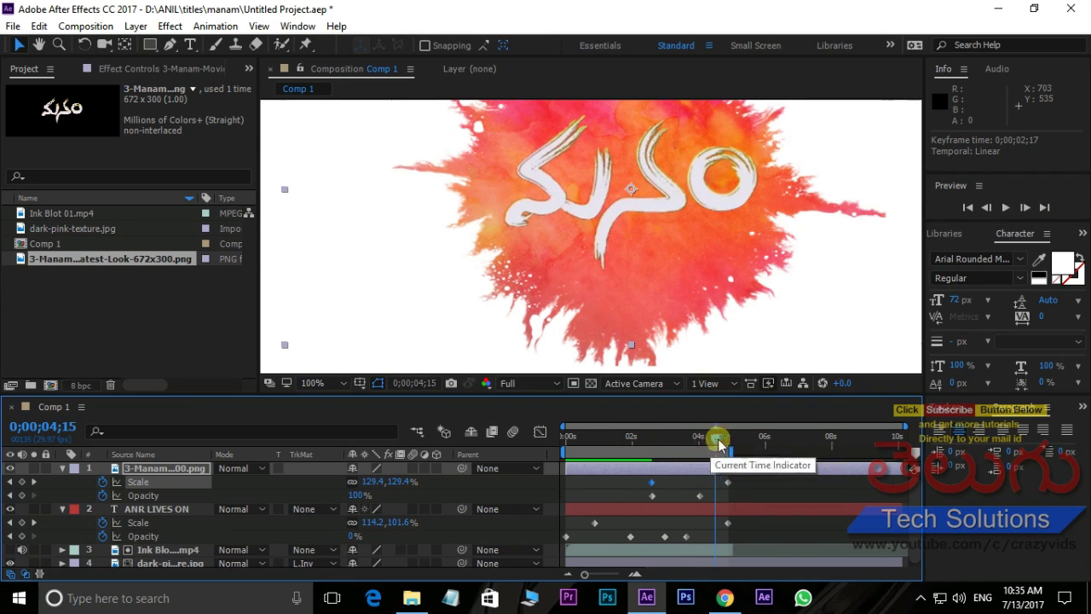
left_click_drag(715, 438, 612, 439)
key("space")
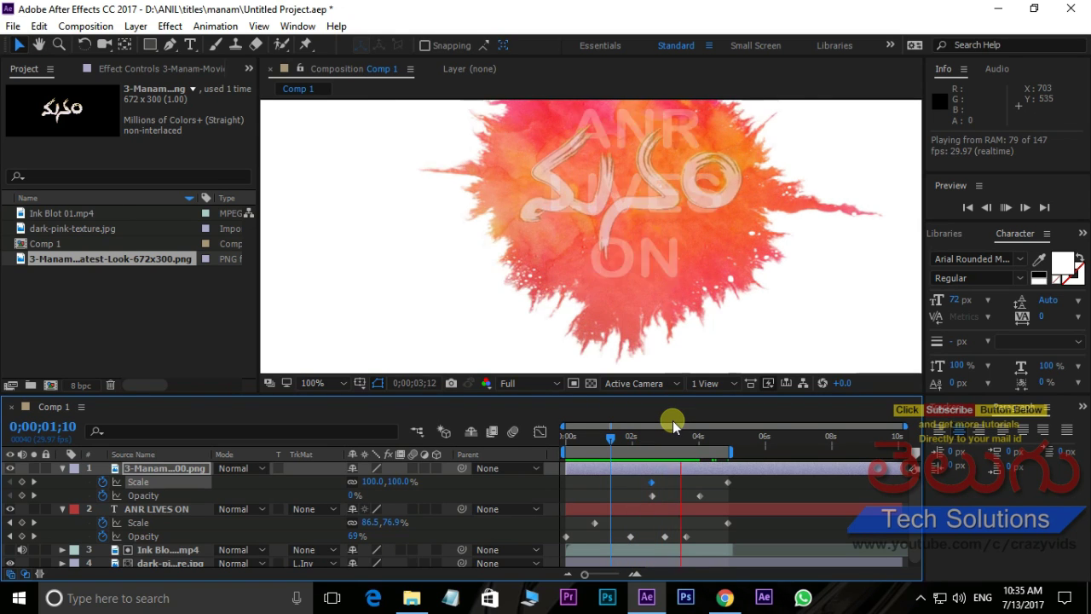
key("space")
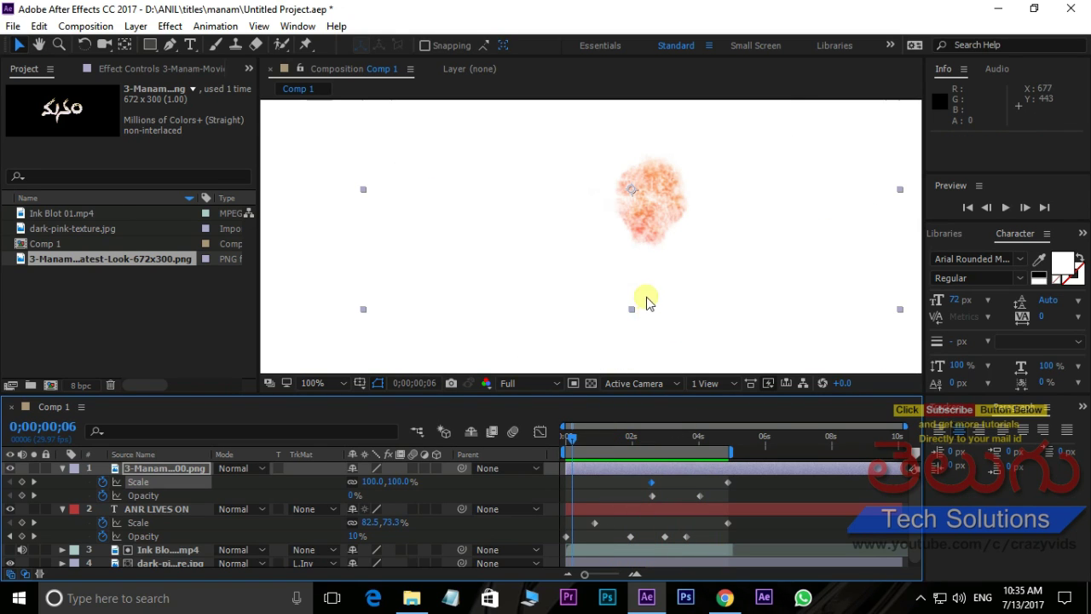
Play the whole animation from the start of the timeline.
left_click(567, 439)
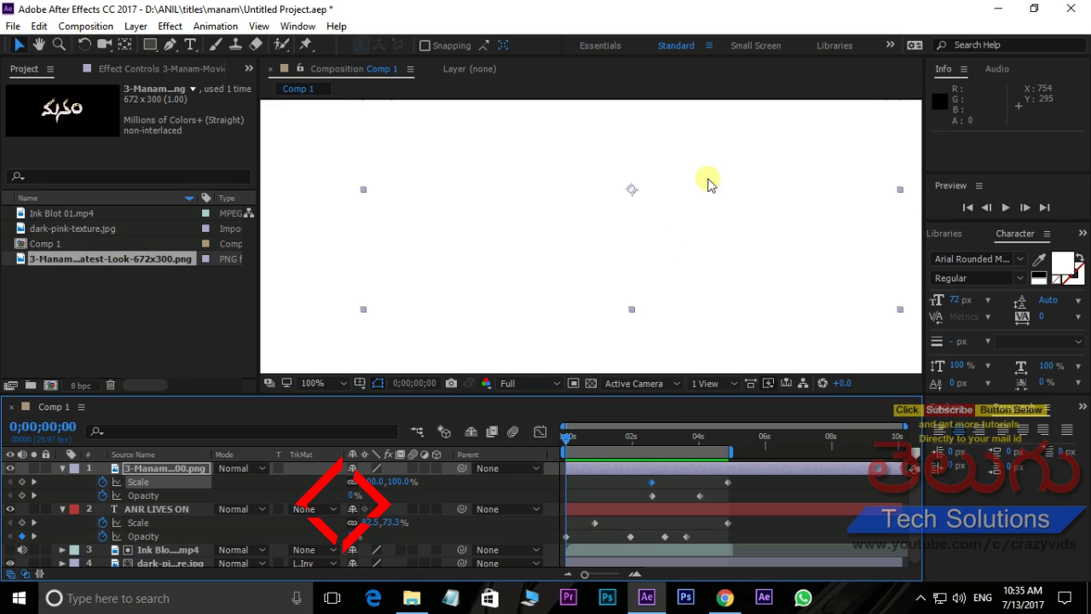
key("space")
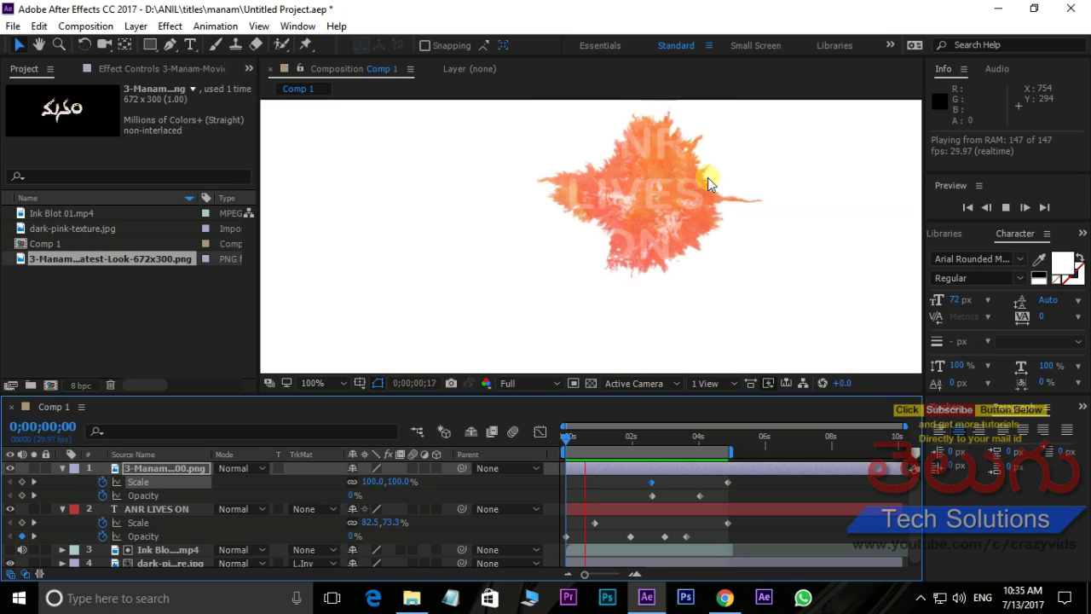
key("space")
Import the Manam trailers MP3 and add it to Comp 1 as the bottom audio layer.
left_click(62, 468)
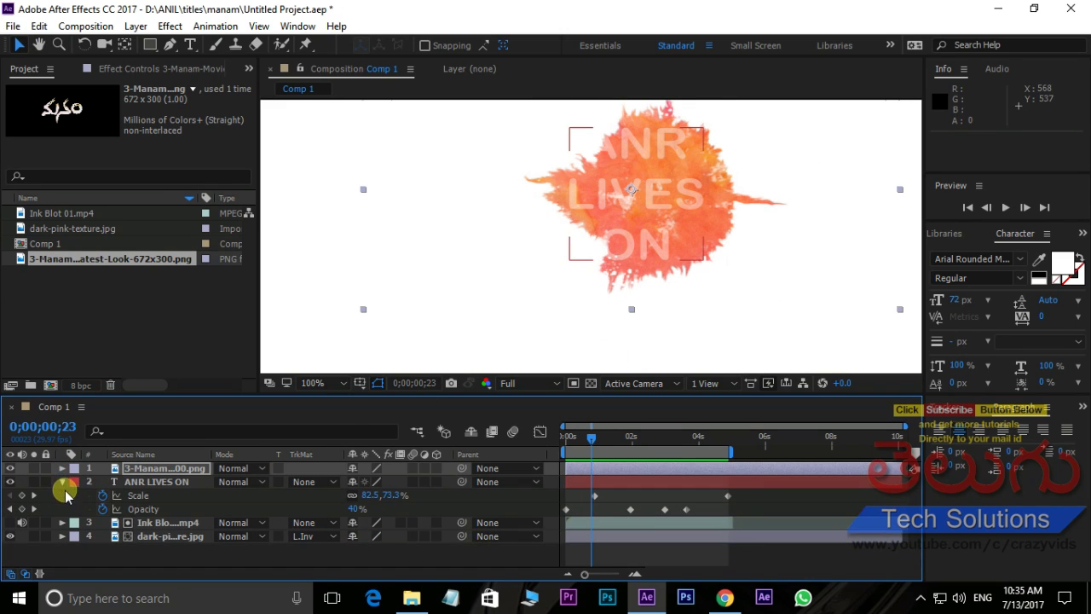
double_click(117, 301)
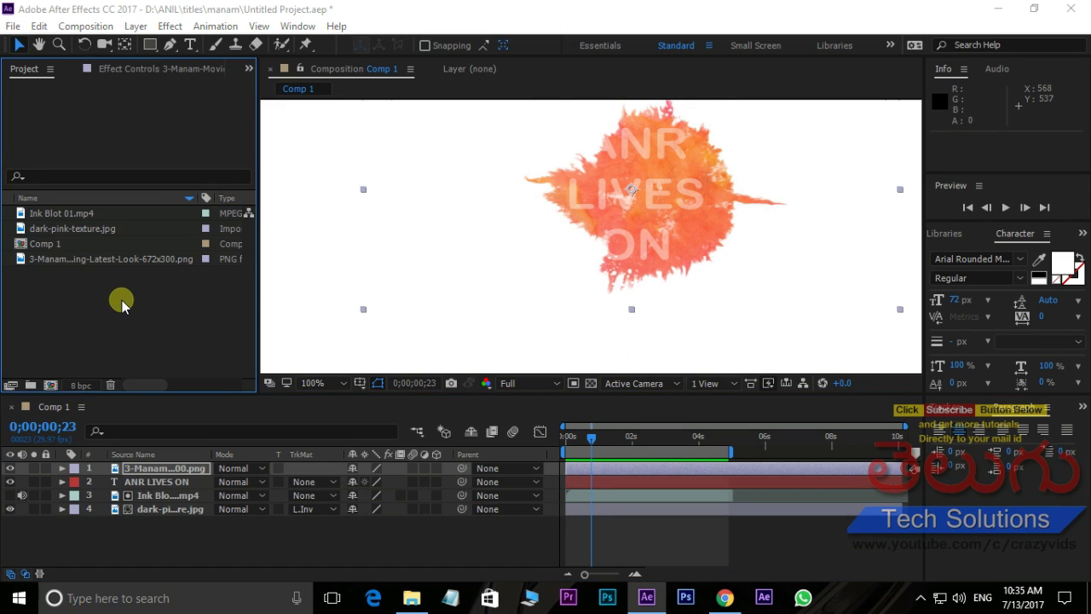
left_click(191, 260)
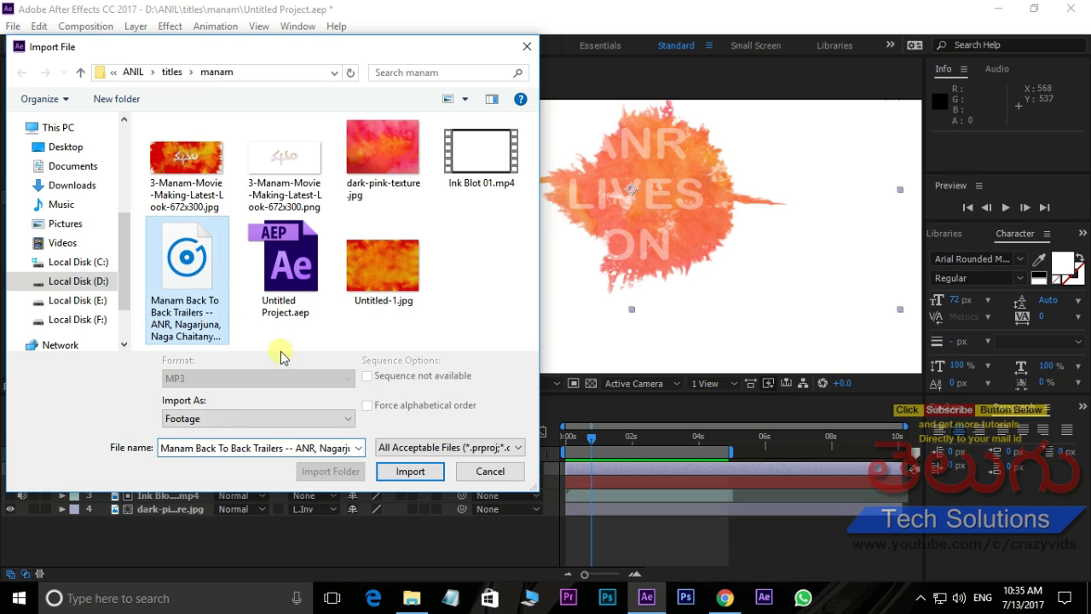
left_click(417, 478)
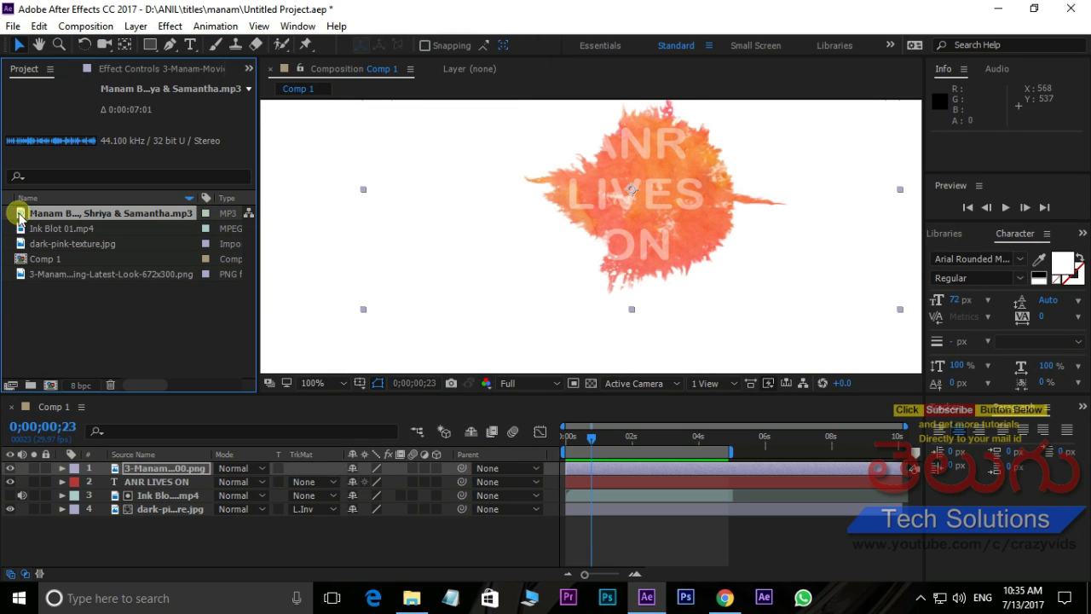
left_click_drag(19, 217, 85, 527)
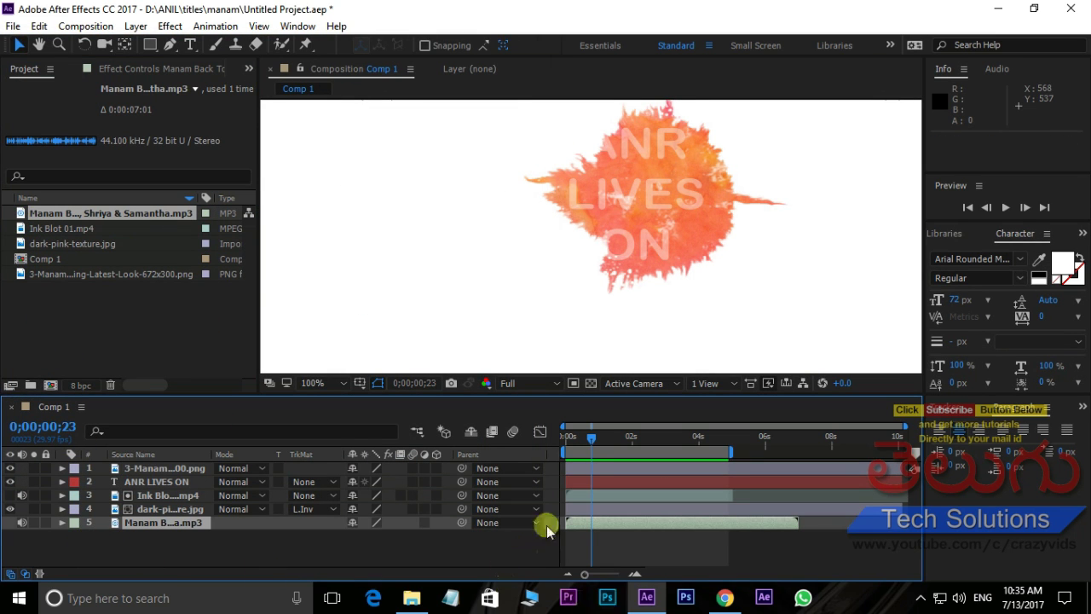
left_click_drag(591, 437, 523, 443)
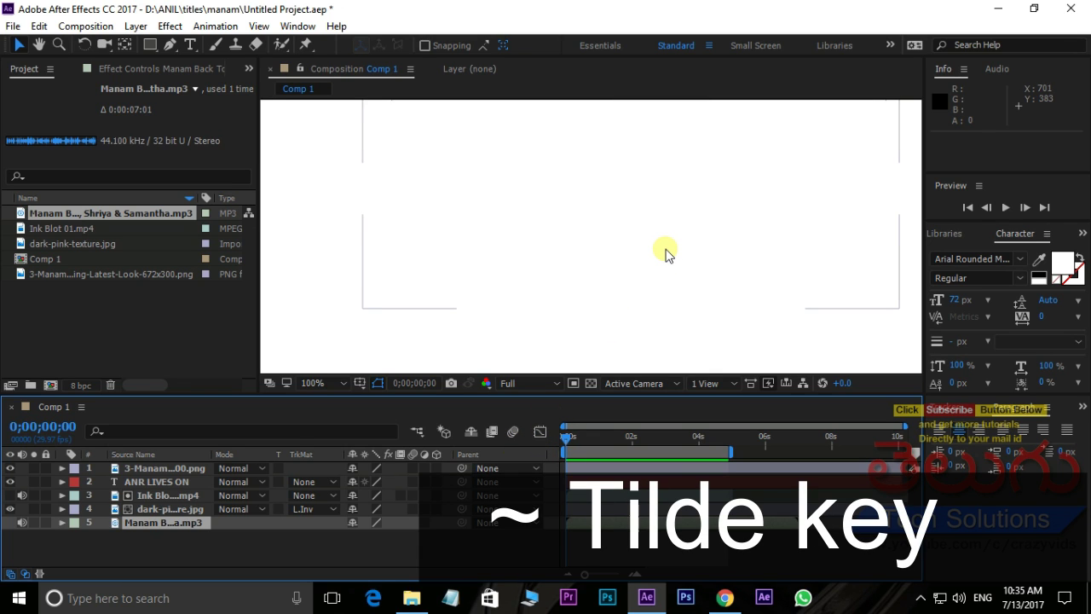
Maximize the Composition panel and play Comp 1 with its audio.
key("grave")
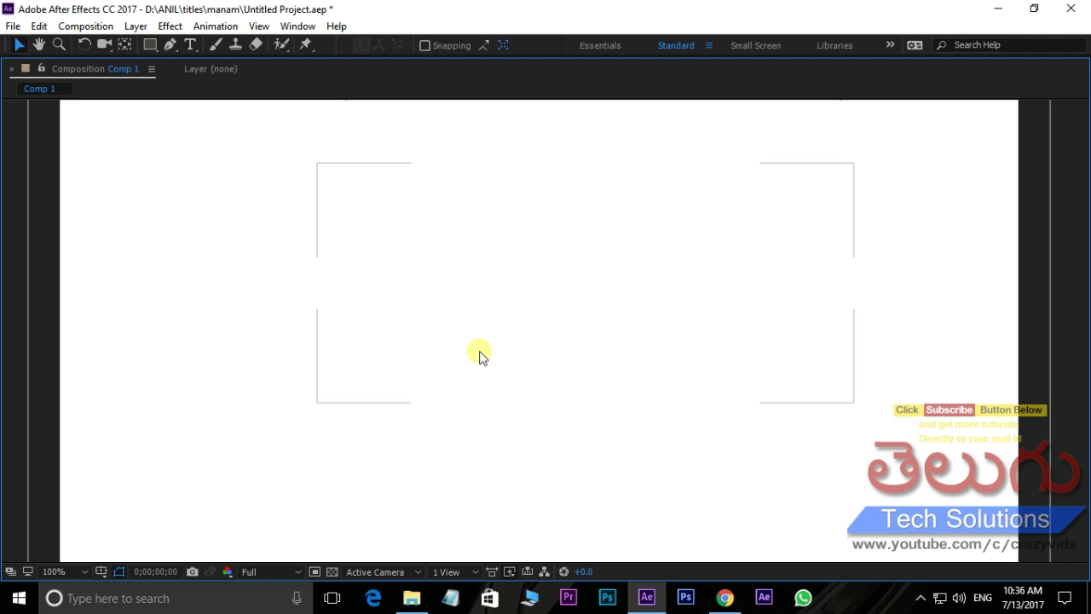
key("space")
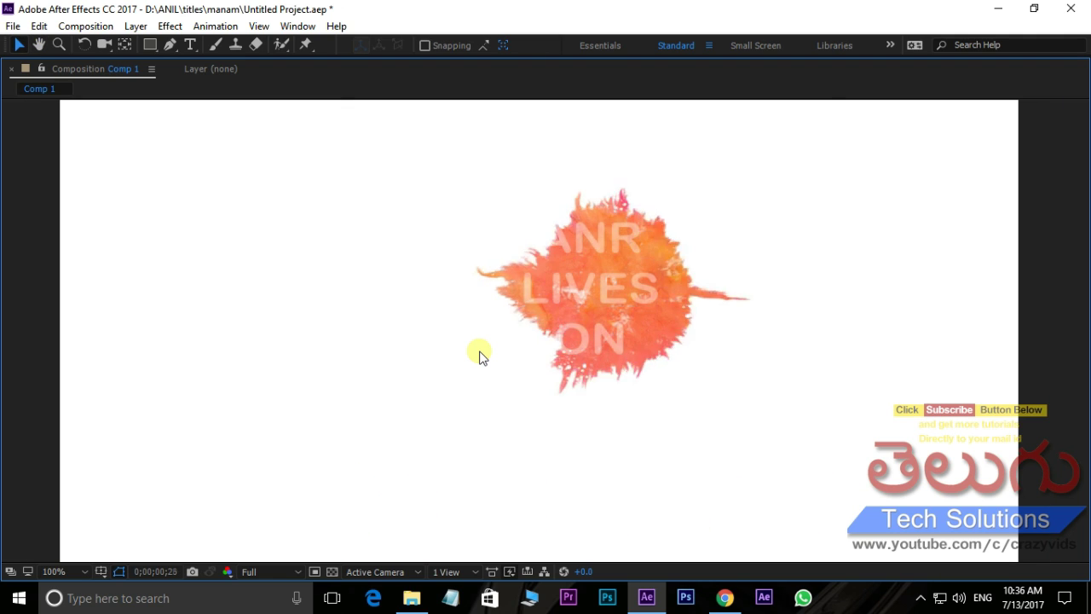